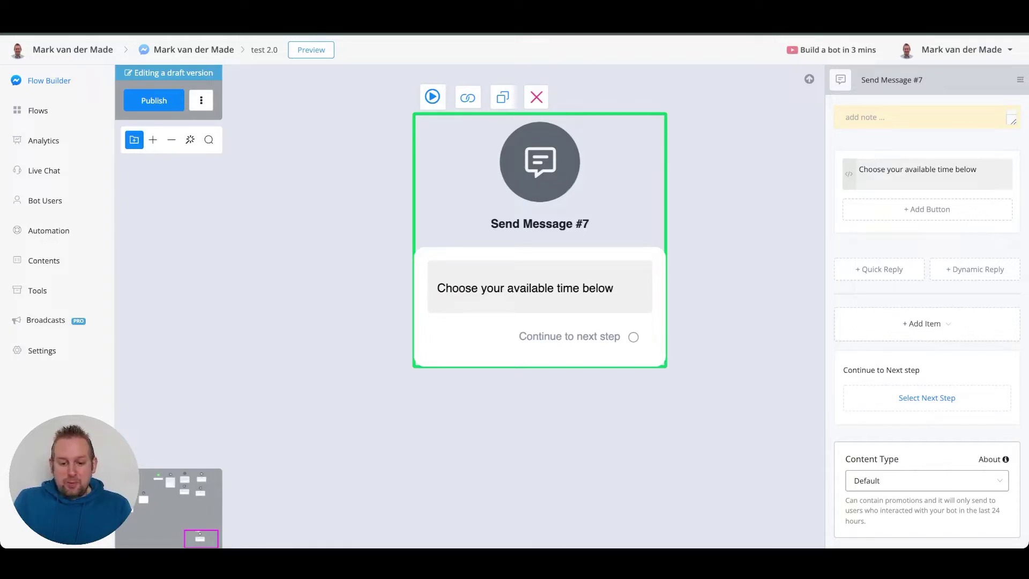
# Add a quick reply titled "1pm-2pm" to the Send Message #7 step
pyautogui.click(879, 269)
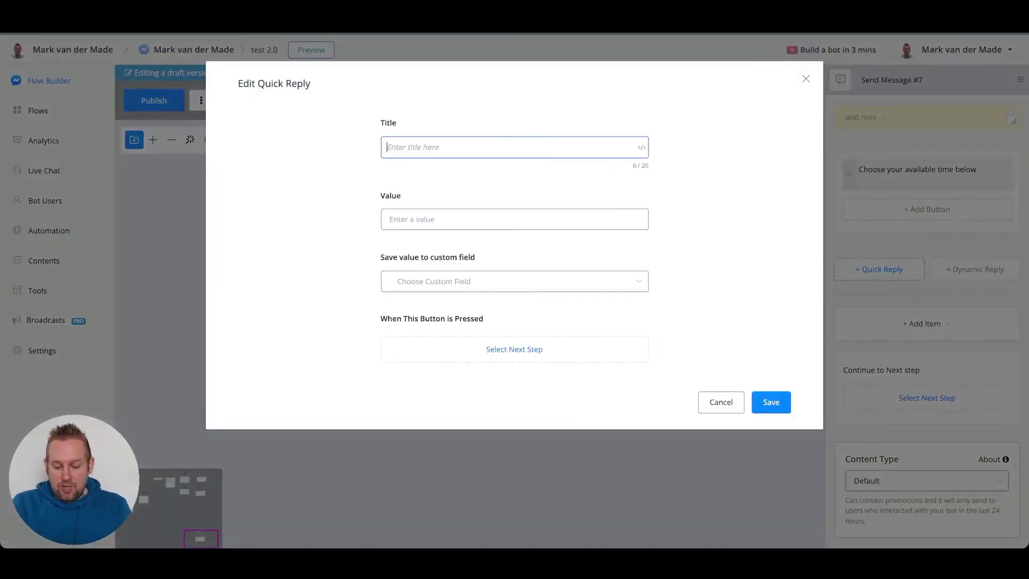
pyautogui.write('1pm-')
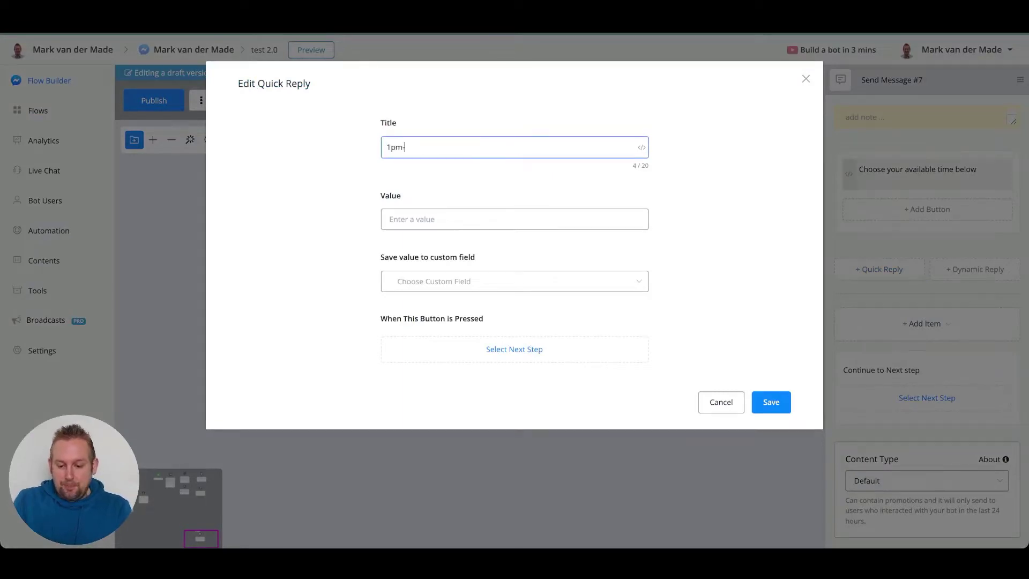
pyautogui.write('2pm')
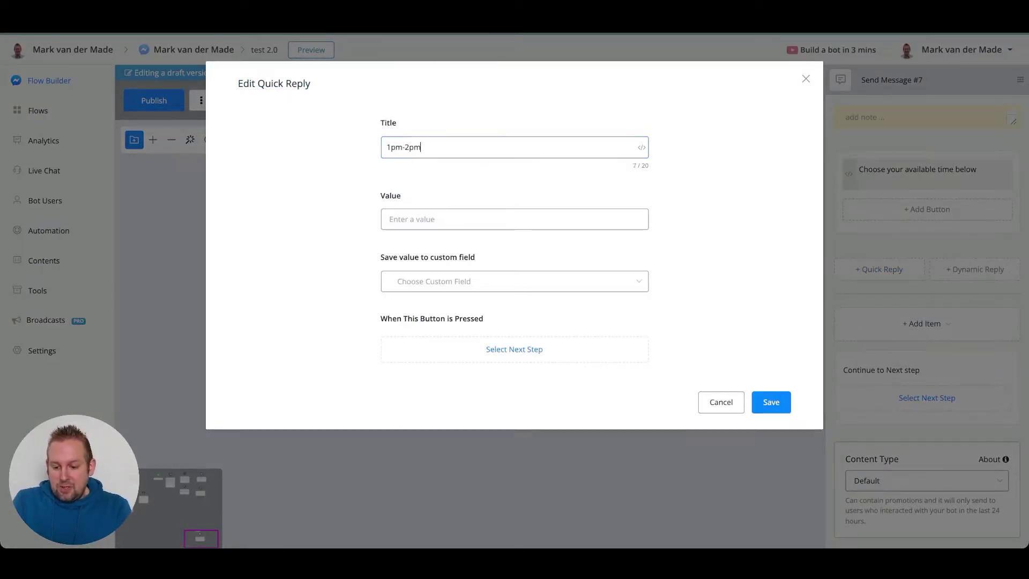
pyautogui.click(771, 402)
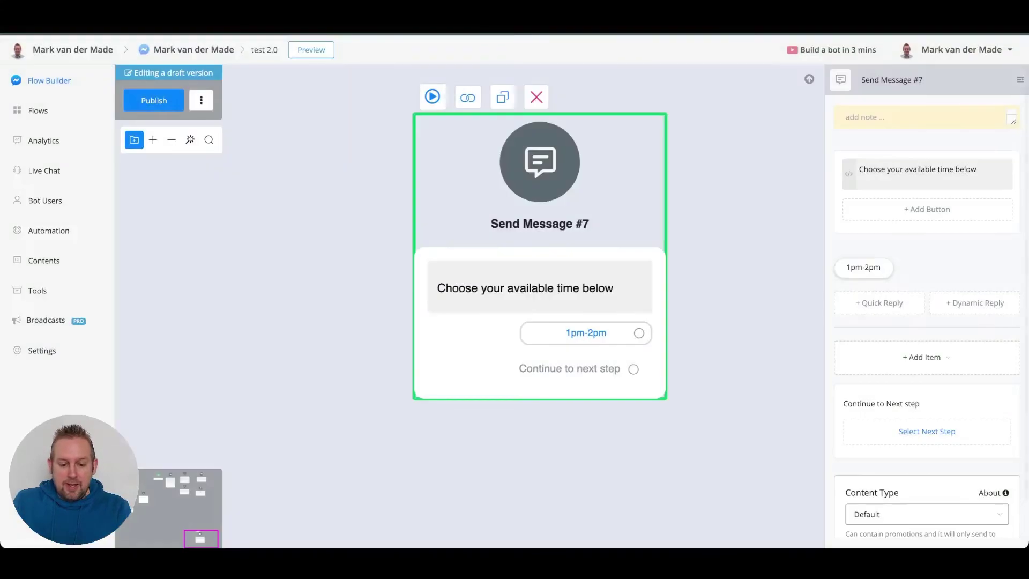
# Add a second quick reply titled "2pm-3pm" to the Send Message #7 step
pyautogui.click(878, 303)
pyautogui.click(513, 147)
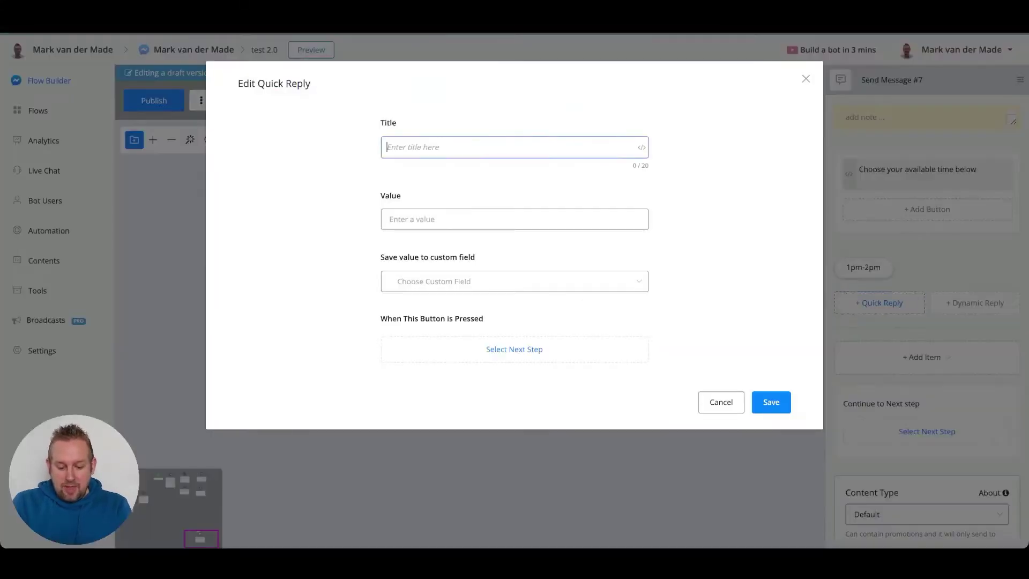
pyautogui.write('2pm-3pm')
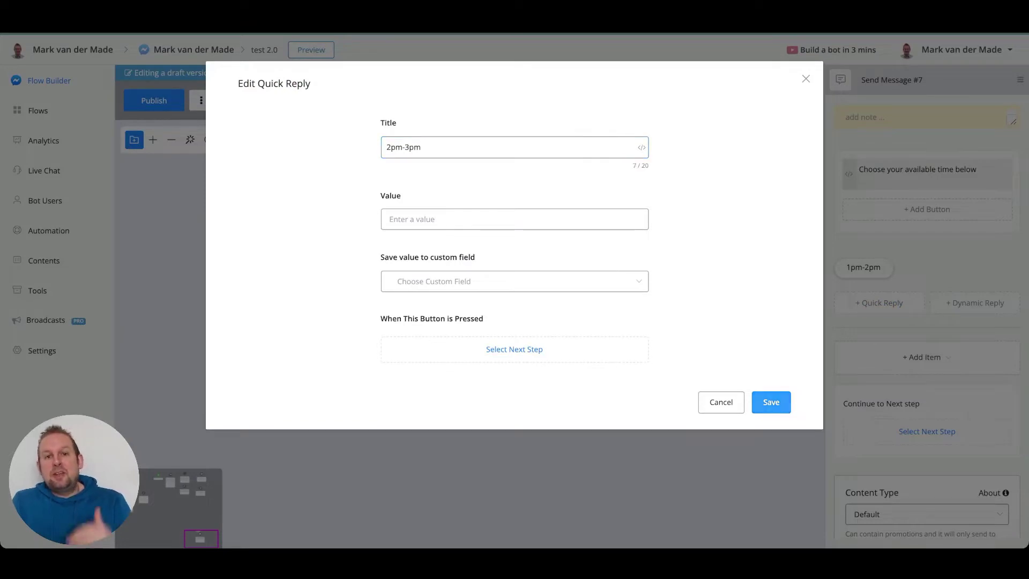
pyautogui.click(772, 402)
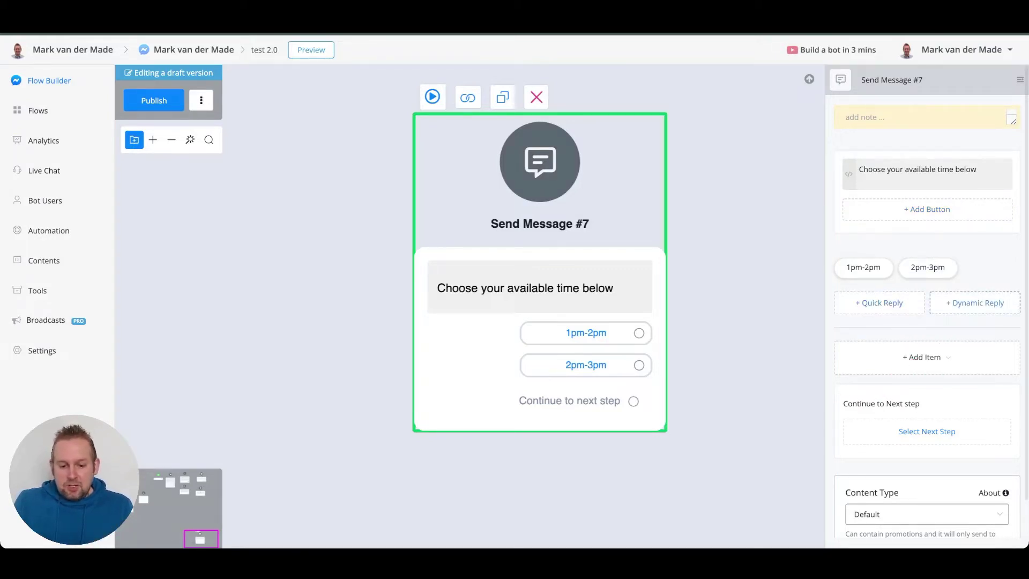
# Examine the dynamic reply settings of the Send Message #7 step and close them without adding one
pyautogui.click(974, 303)
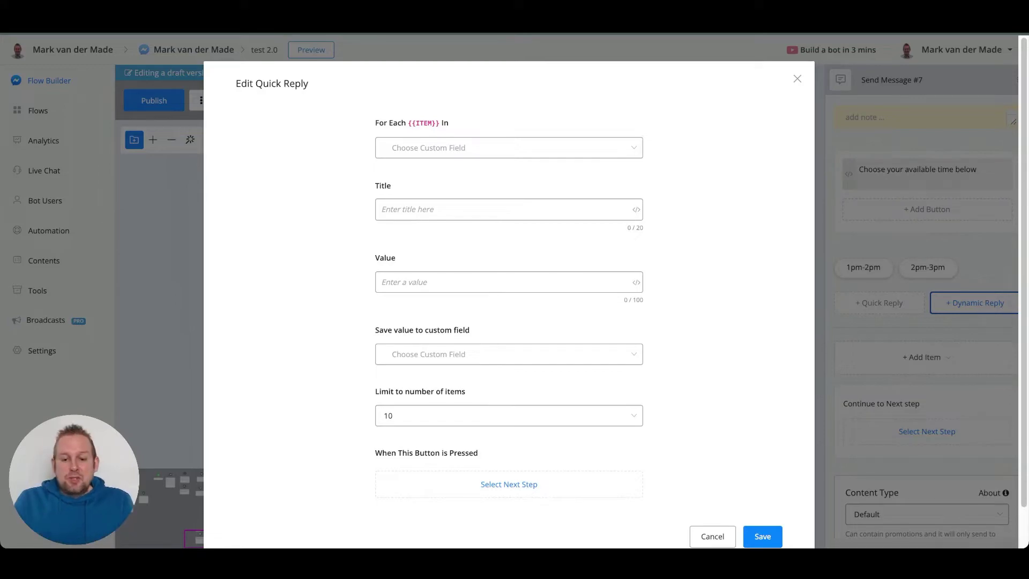
pyautogui.press('Escape')
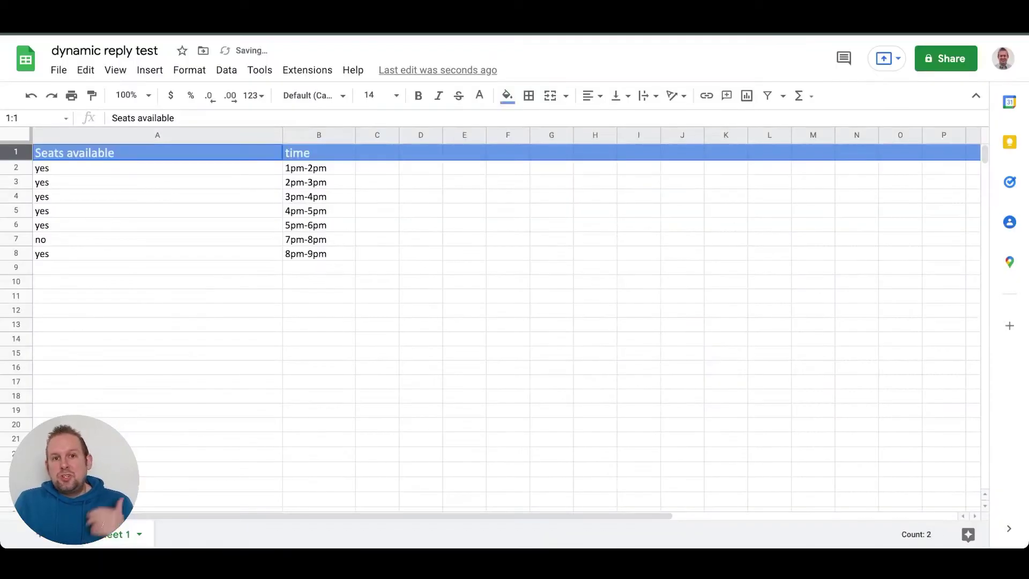
# In the "dynamic reply test" Google Sheets spreadsheet, set Seats available for the 7pm-8pm row to "yes"
pyautogui.click(157, 210)
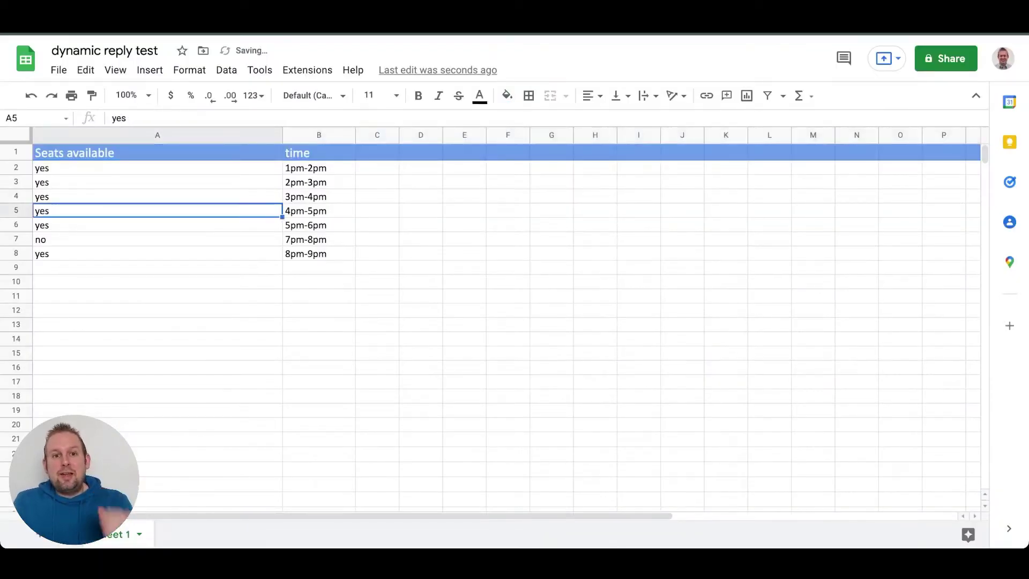
pyautogui.click(319, 324)
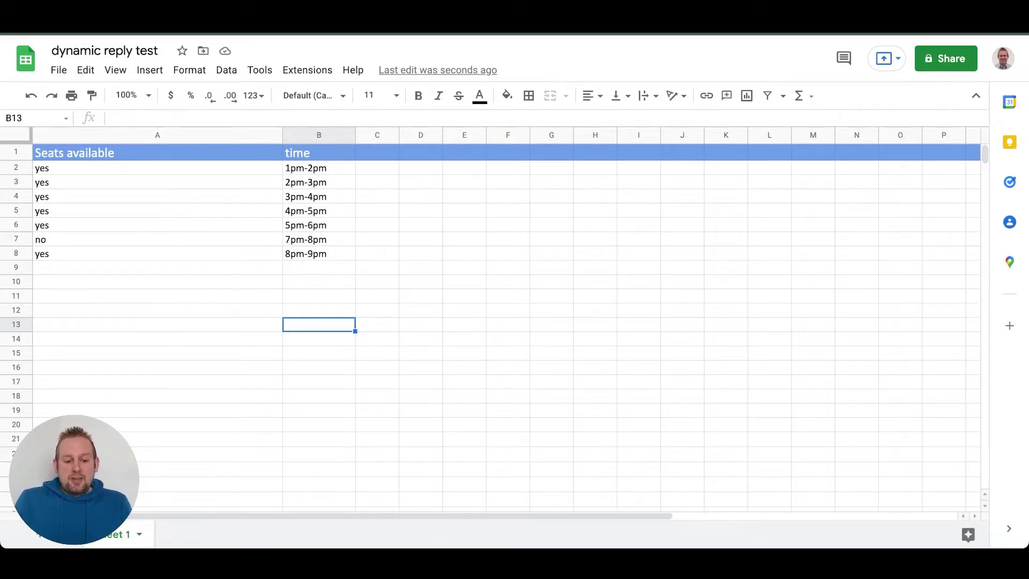
pyautogui.click(157, 168)
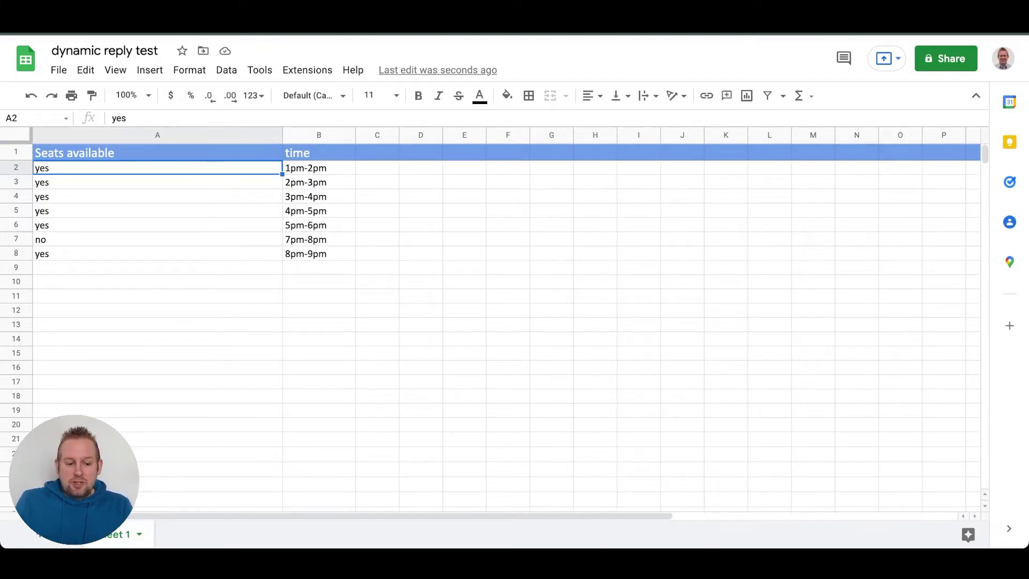
pyautogui.click(157, 239)
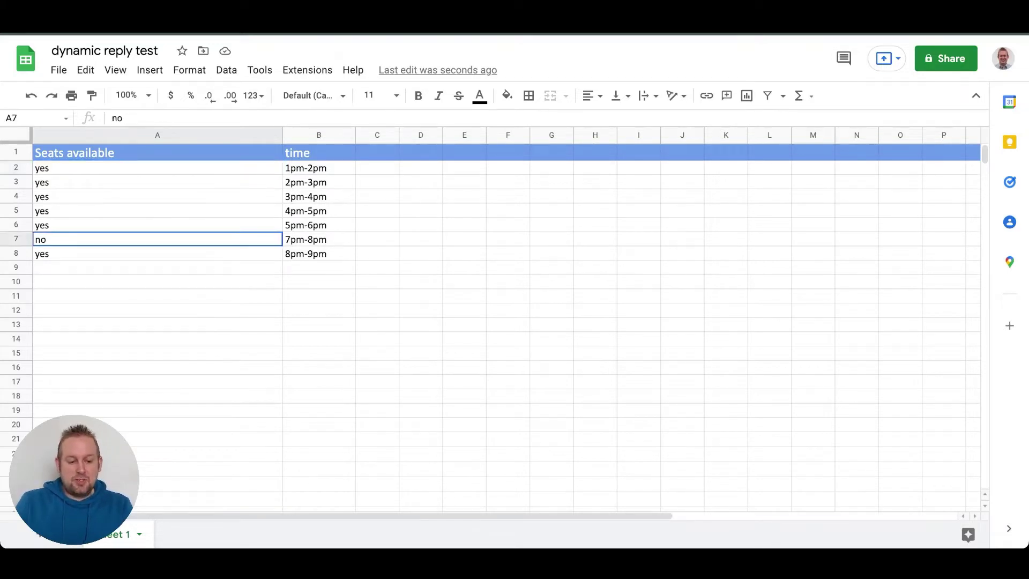
pyautogui.write('yes')
pyautogui.press('Return')
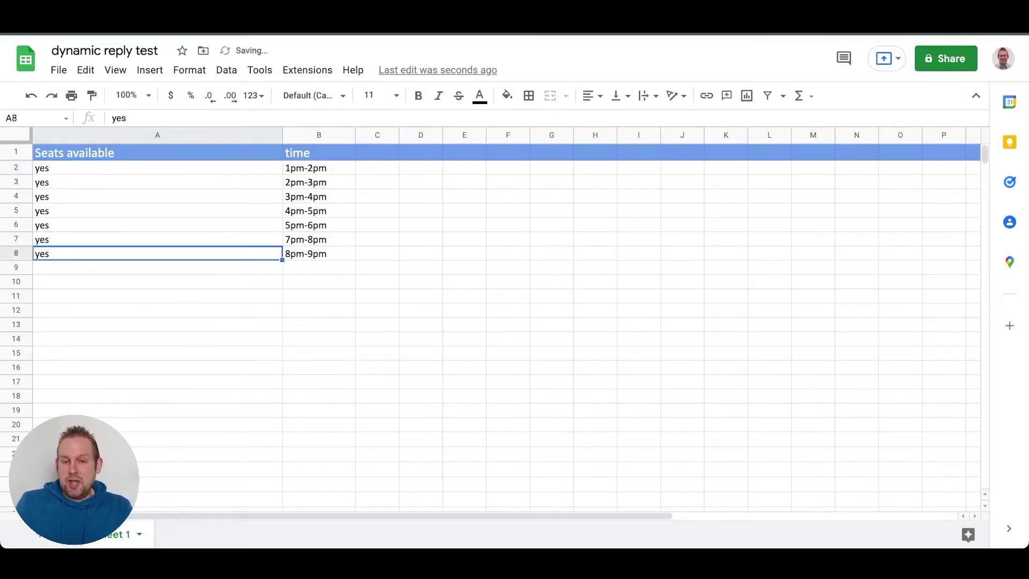
pyautogui.click(157, 281)
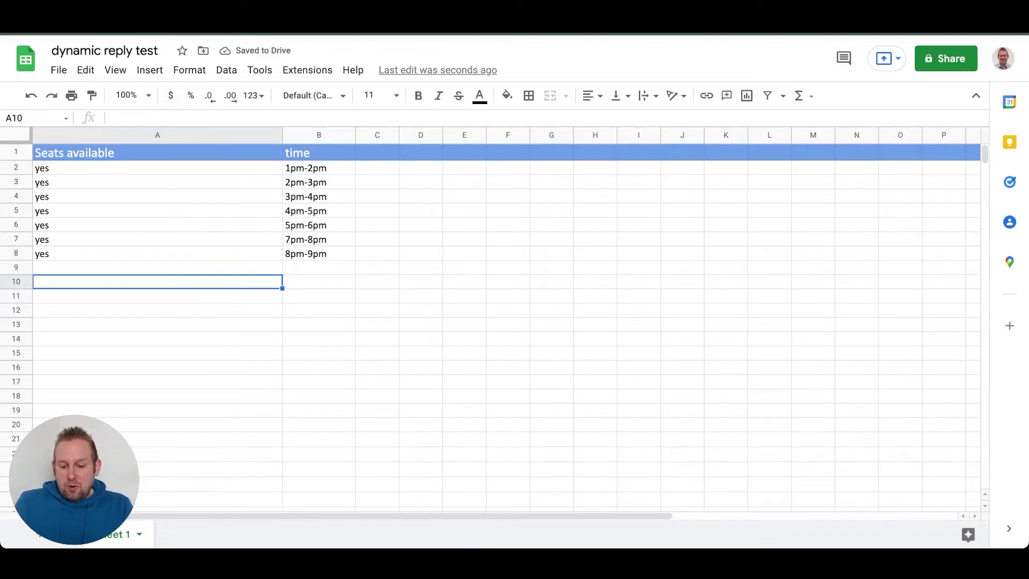
# Switch back to the flow builder, add a new Action step and place it clear of Send Message #7
pyautogui.hotkey('ctrl', 'Tab')
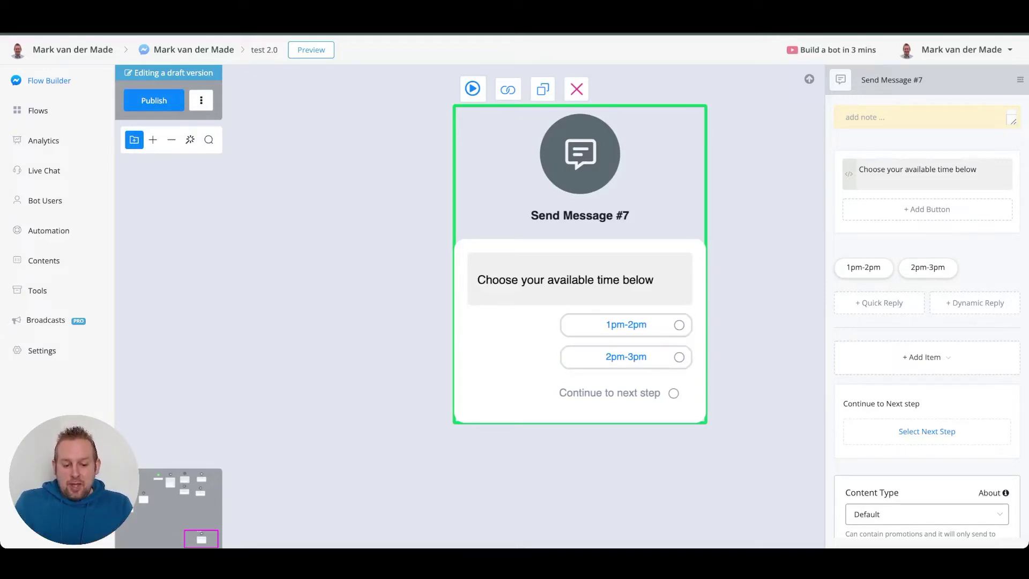
pyautogui.rightClick(229, 267)
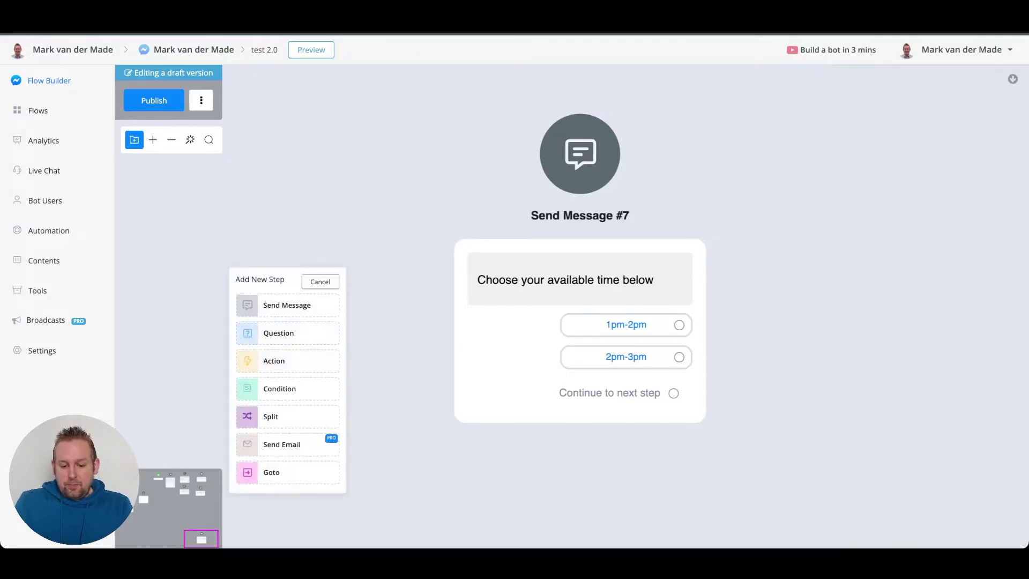
pyautogui.click(287, 361)
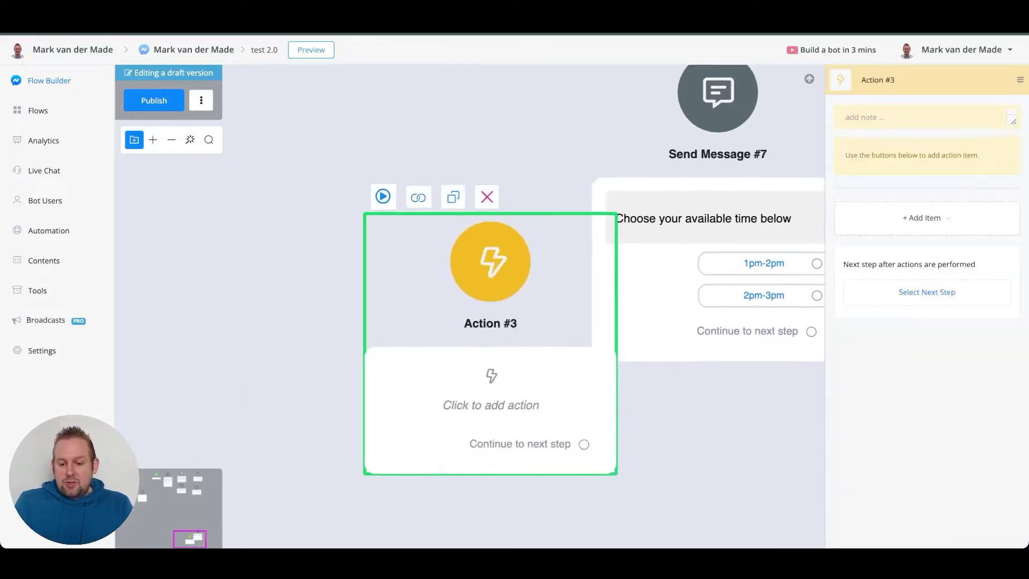
pyautogui.scroll(-2, 470, 306)
pyautogui.moveTo(486, 180); pyautogui.dragTo(462, 132)
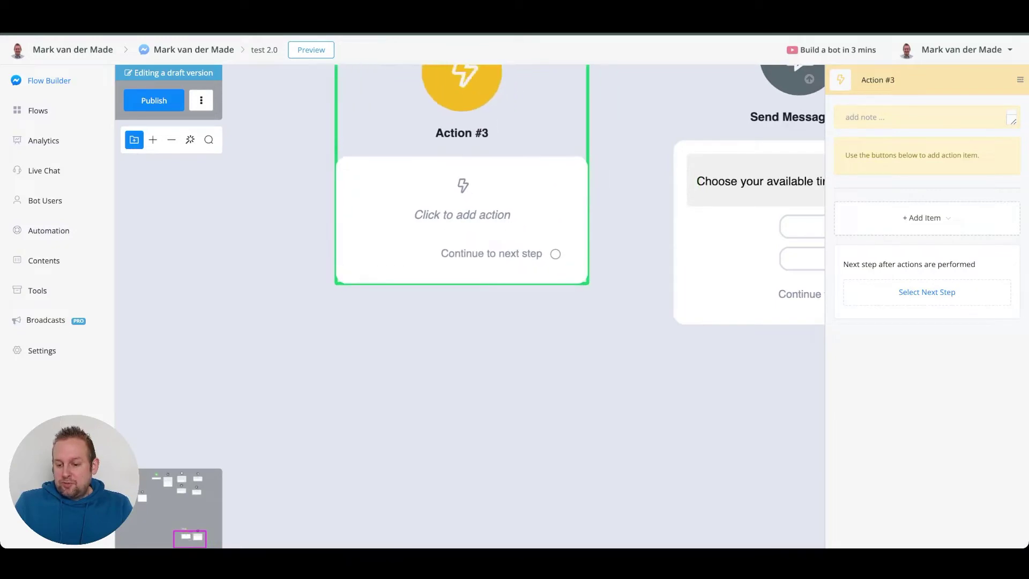
# Add a Google Sheets integration item to the Action step and set its operation to Get Multiple Rows
pyautogui.click(926, 218)
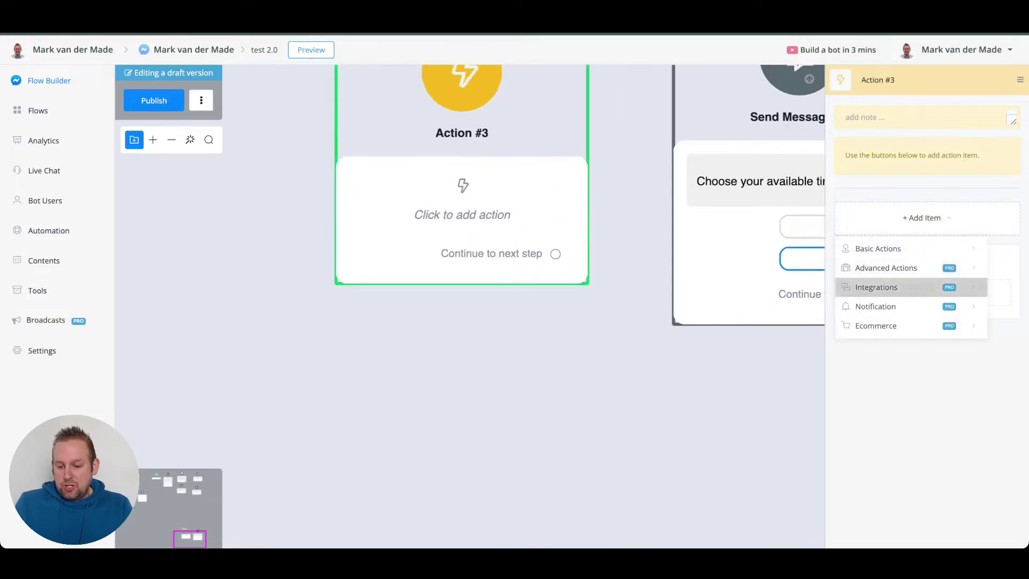
pyautogui.moveTo(910, 288)
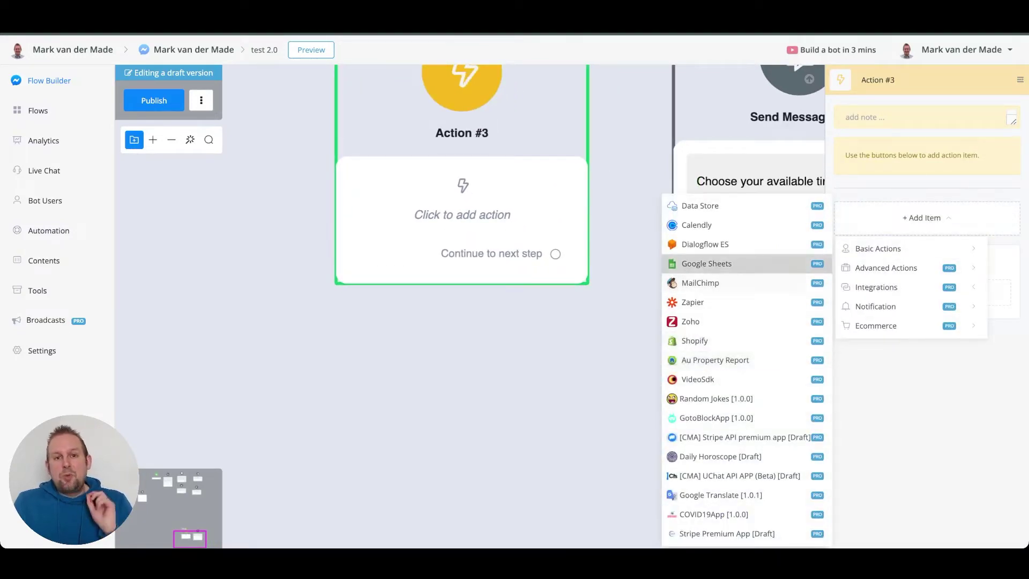
pyautogui.click(809, 261)
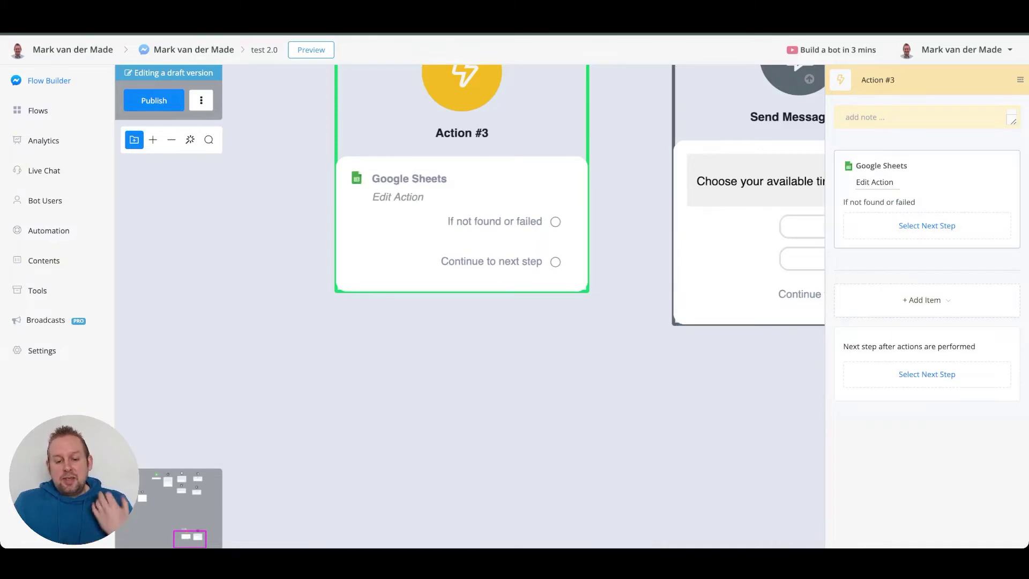
pyautogui.click(875, 183)
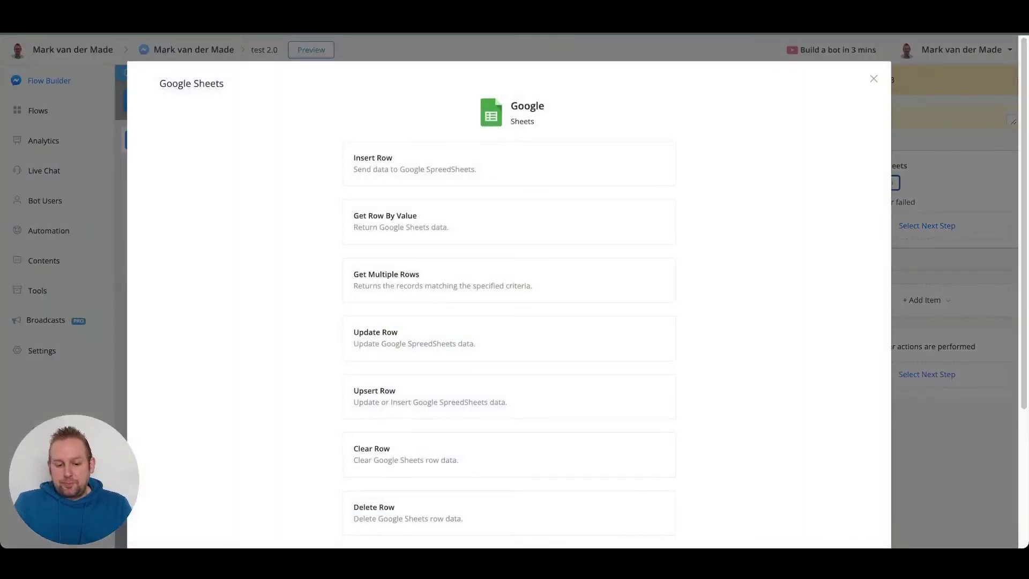
pyautogui.click(439, 280)
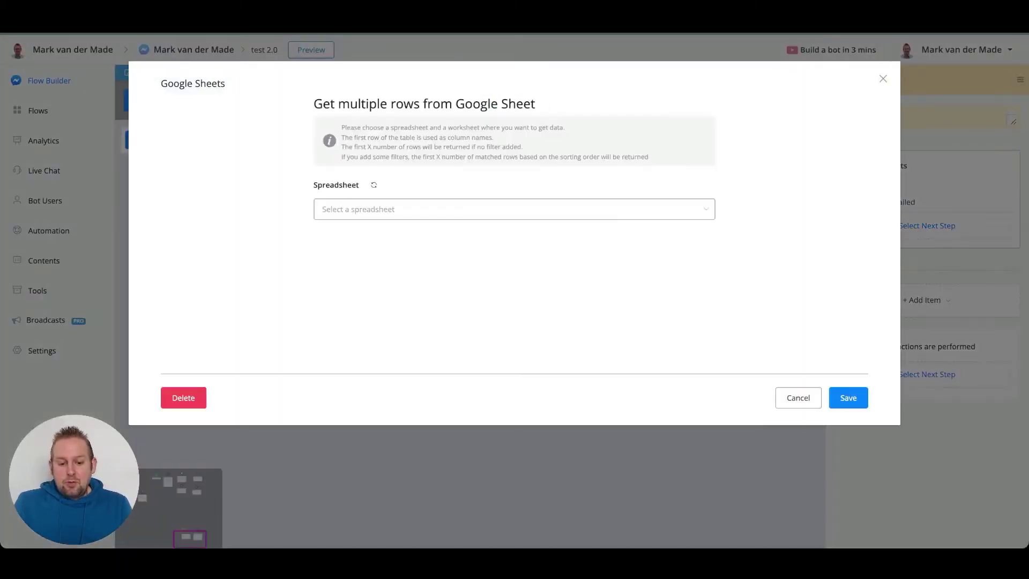
# Use the "dynamic reply test" spreadsheet and its worksheet Sheet 1 as the source of the rows
pyautogui.click(513, 209)
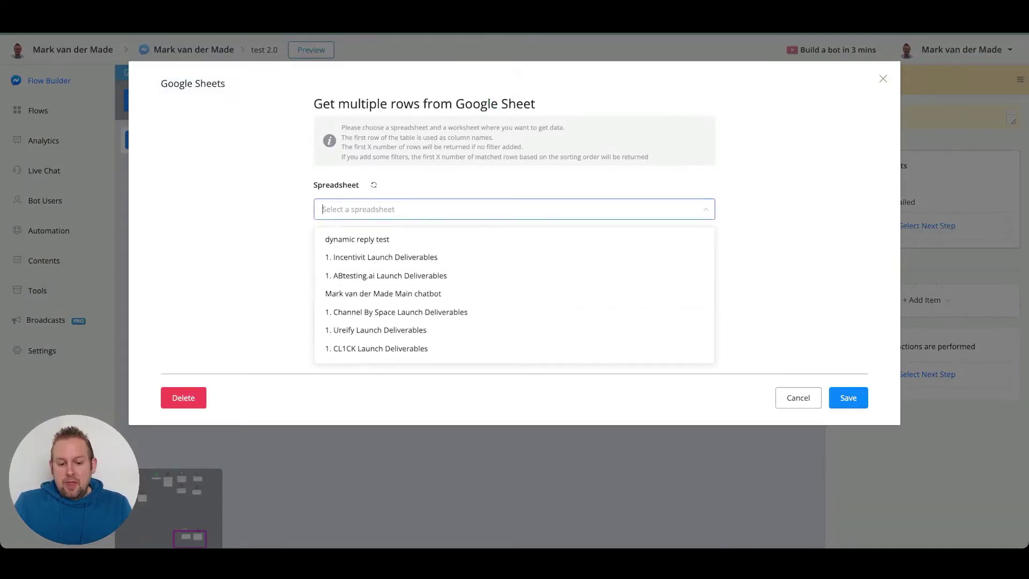
pyautogui.click(513, 238)
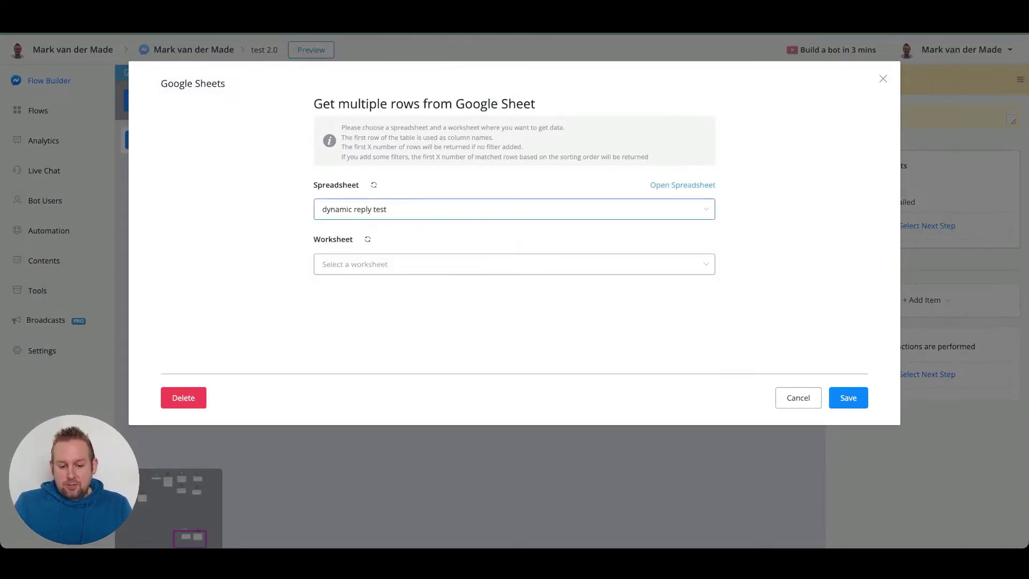
pyautogui.click(513, 264)
pyautogui.click(513, 293)
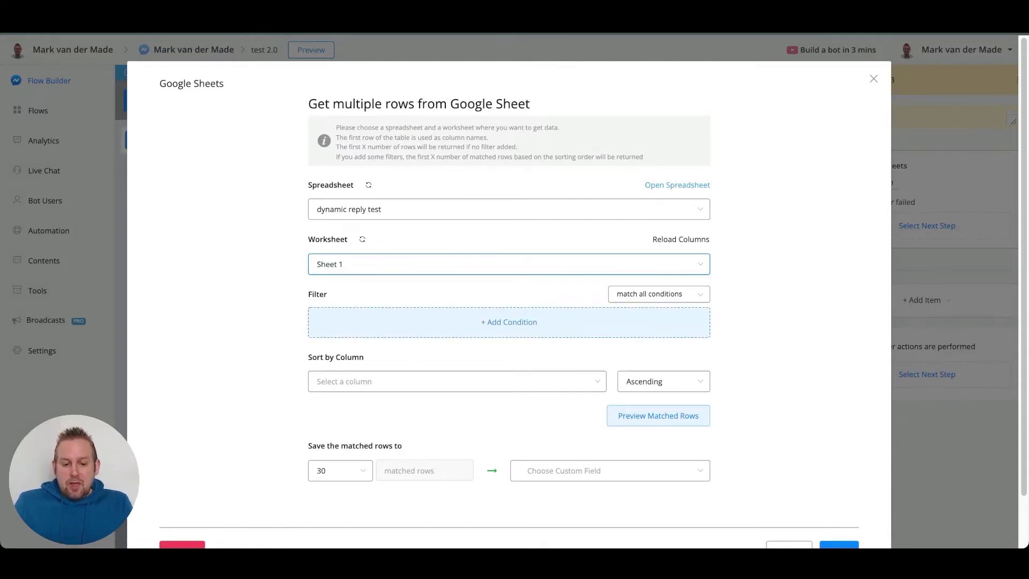
# Add a filter condition that the Seats available column IS "yes"
pyautogui.click(508, 321)
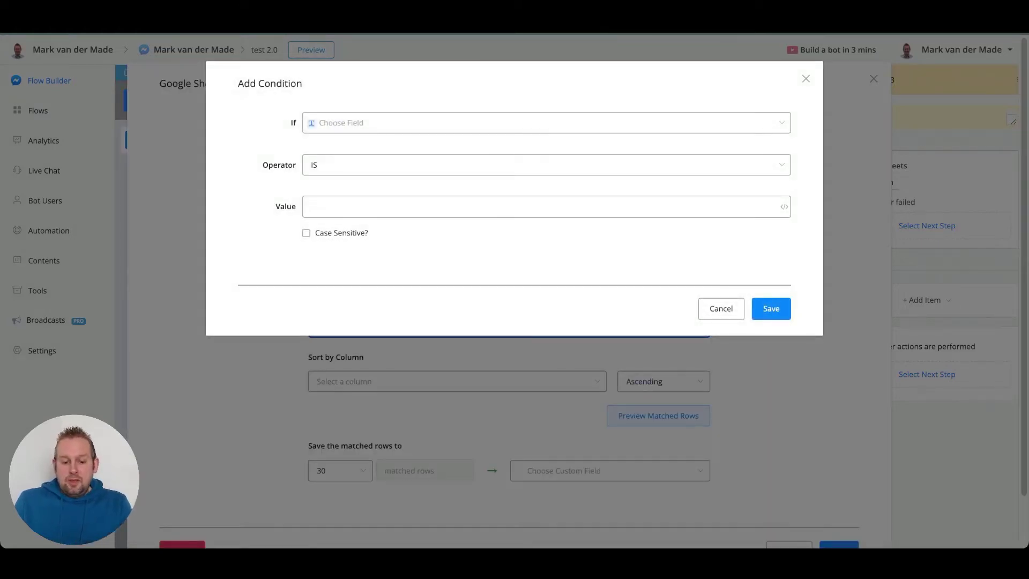
pyautogui.click(341, 122)
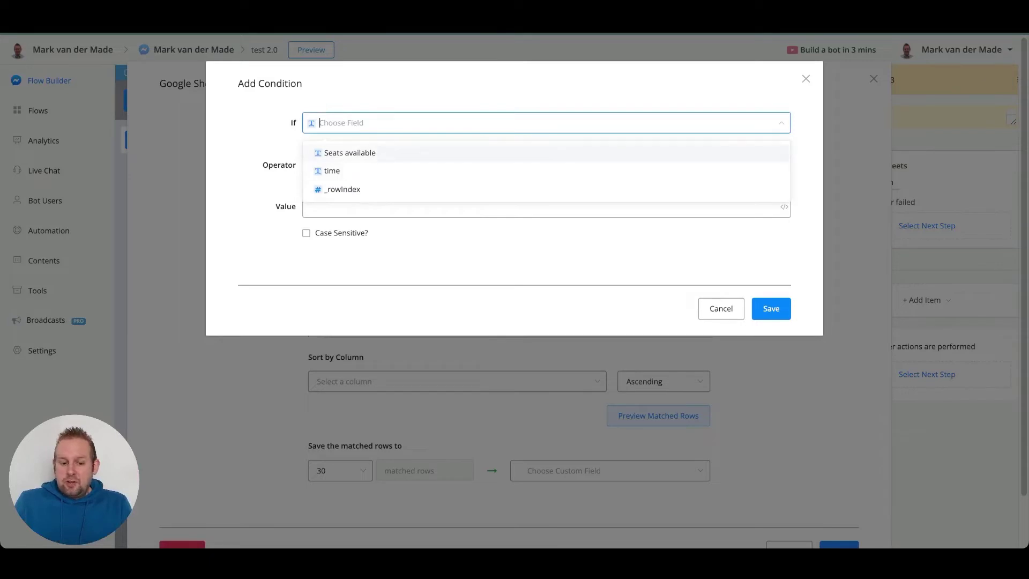
pyautogui.click(349, 153)
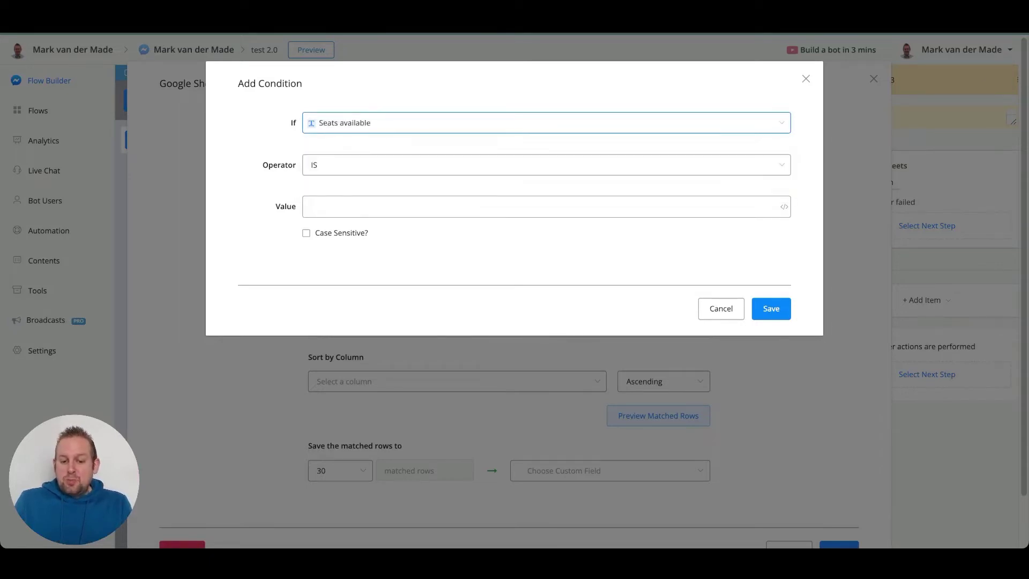
pyautogui.click(350, 207)
pyautogui.write('yes')
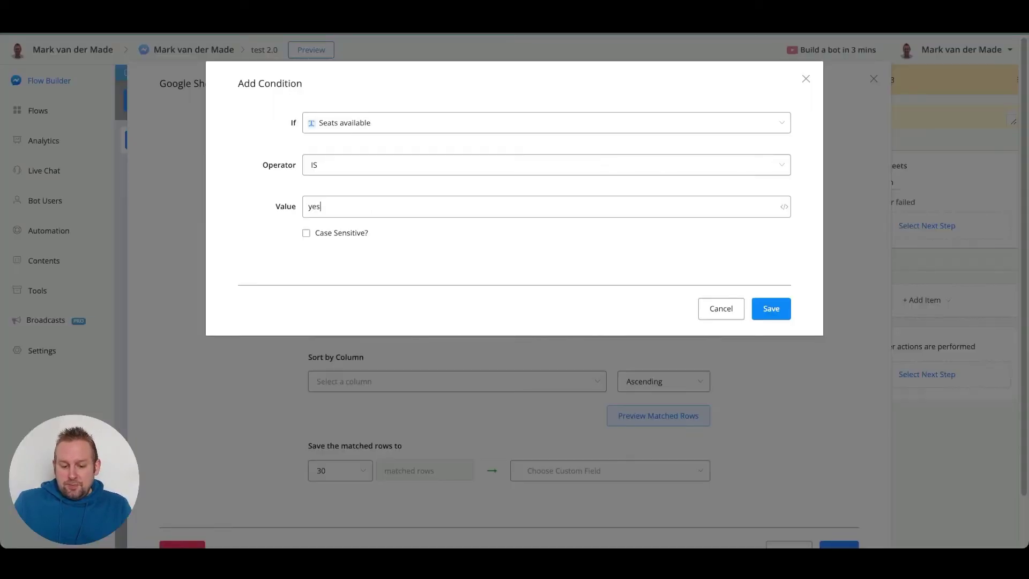
pyautogui.click(771, 309)
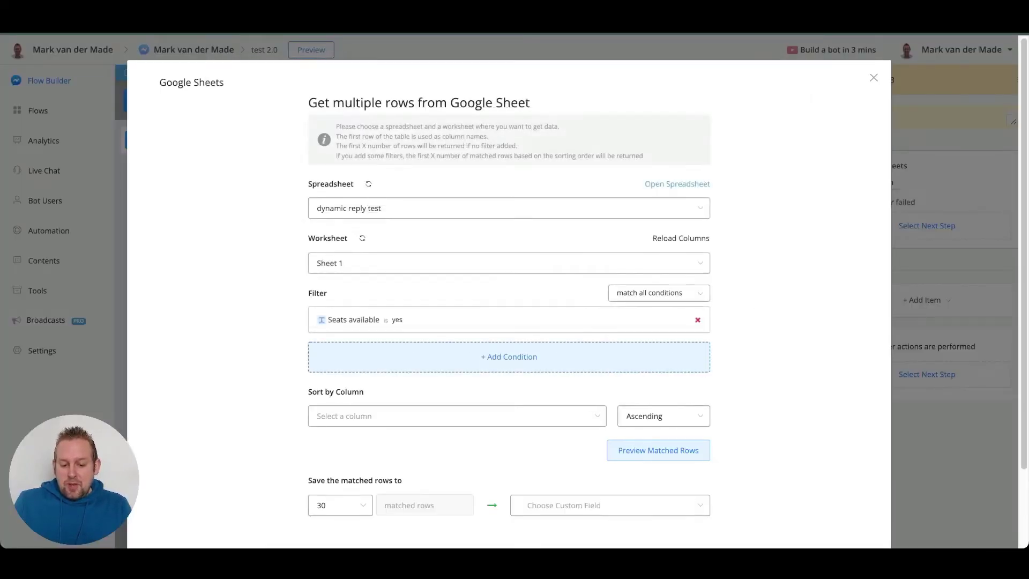
# Set the matched rows to be saved to the custom user field "sample"
pyautogui.scroll(-2, 510, 356)
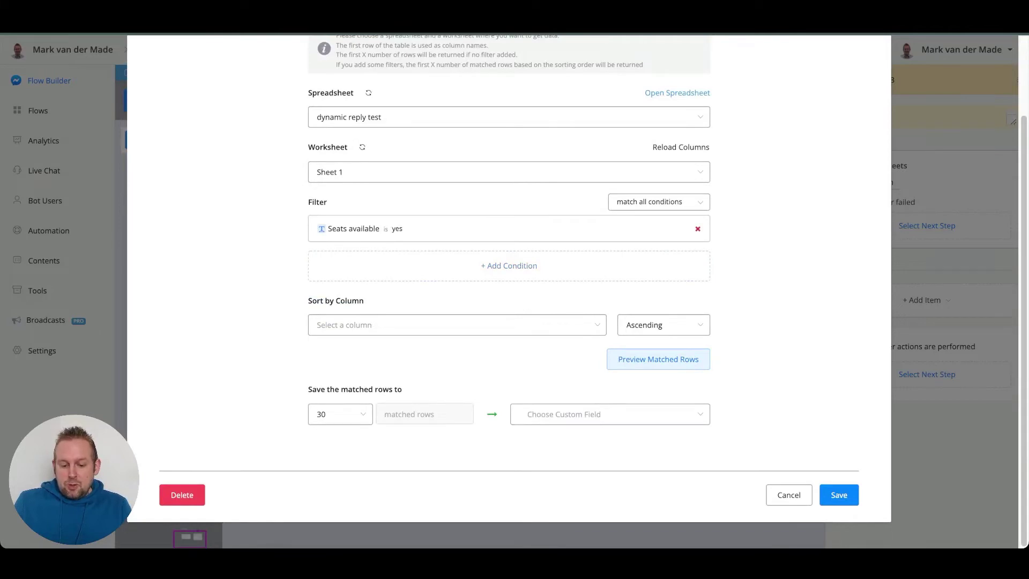
pyautogui.click(609, 413)
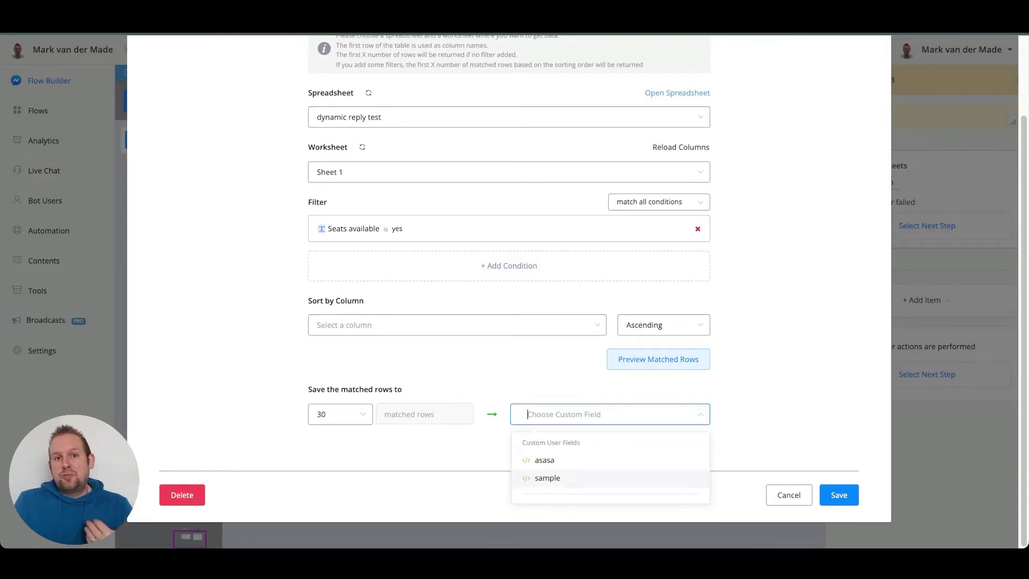
pyautogui.click(547, 478)
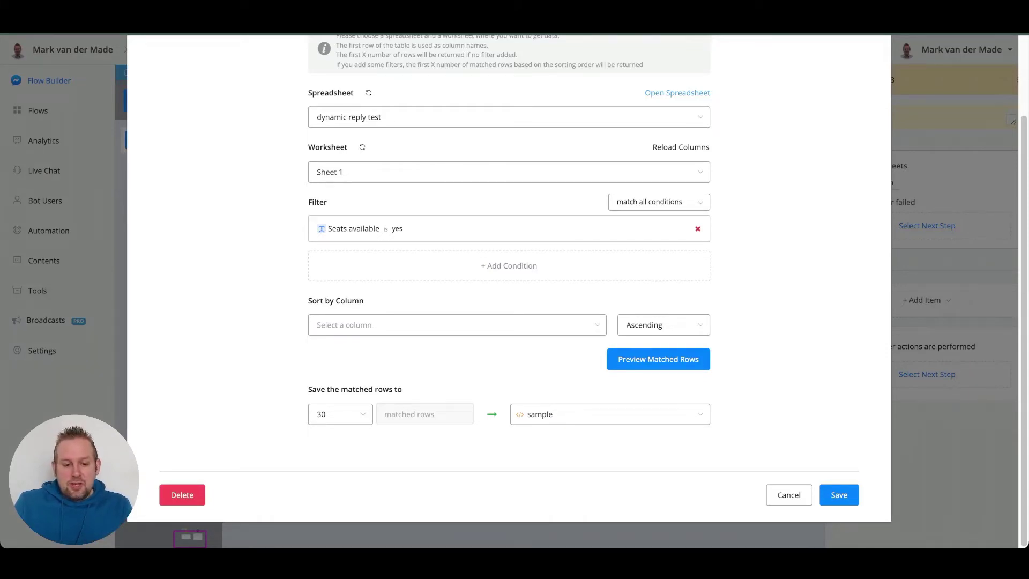
# Preview the rows matched by the filter and save the Google Sheets action
pyautogui.click(658, 359)
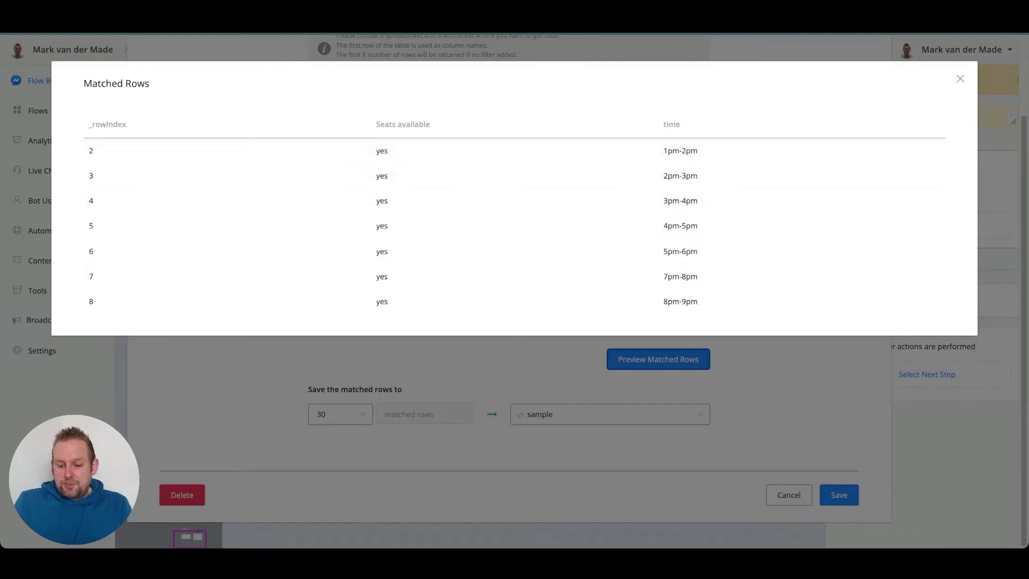
pyautogui.click(960, 79)
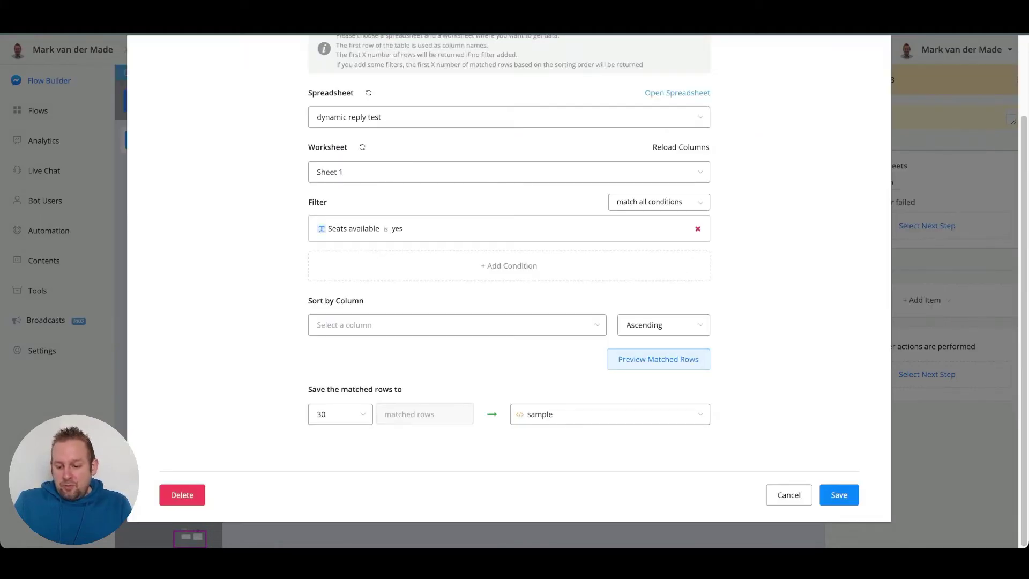
pyautogui.click(839, 495)
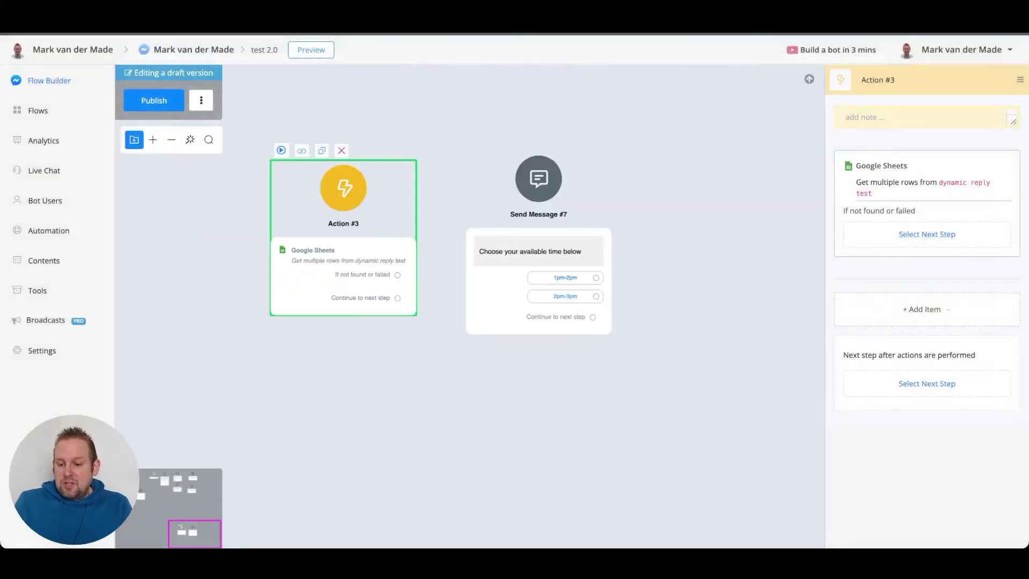
# Rename the Action #3 step as "get time" and connect its Continue to next step output to Send Message #7
pyautogui.click(892, 80)
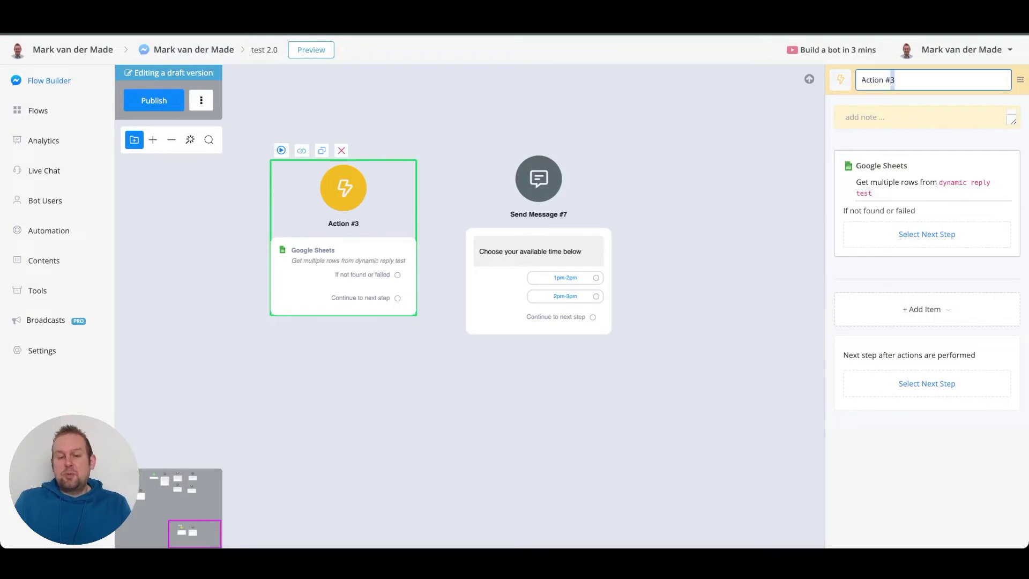
pyautogui.tripleClick(892, 80)
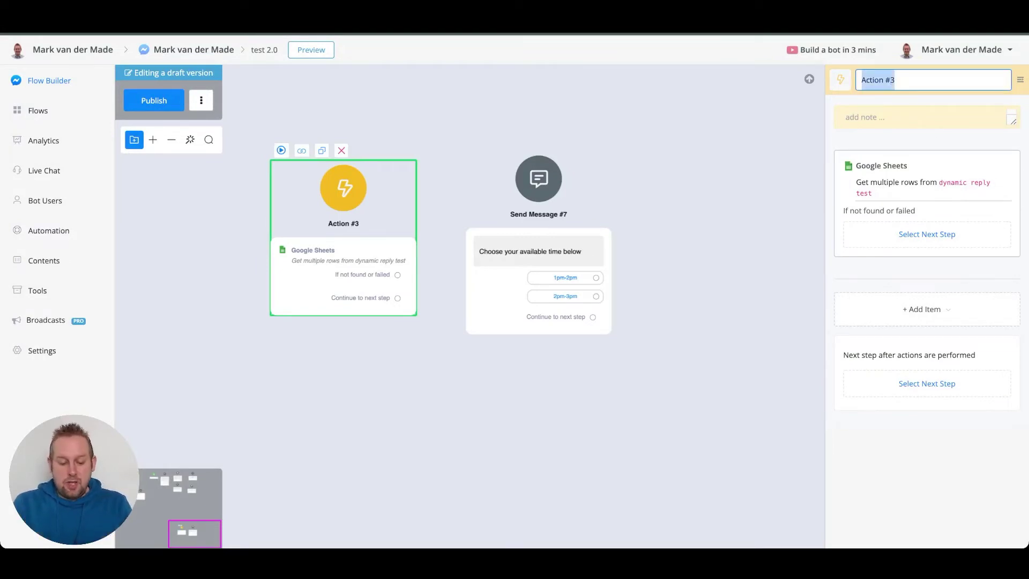
pyautogui.write('get time')
pyautogui.press('Return')
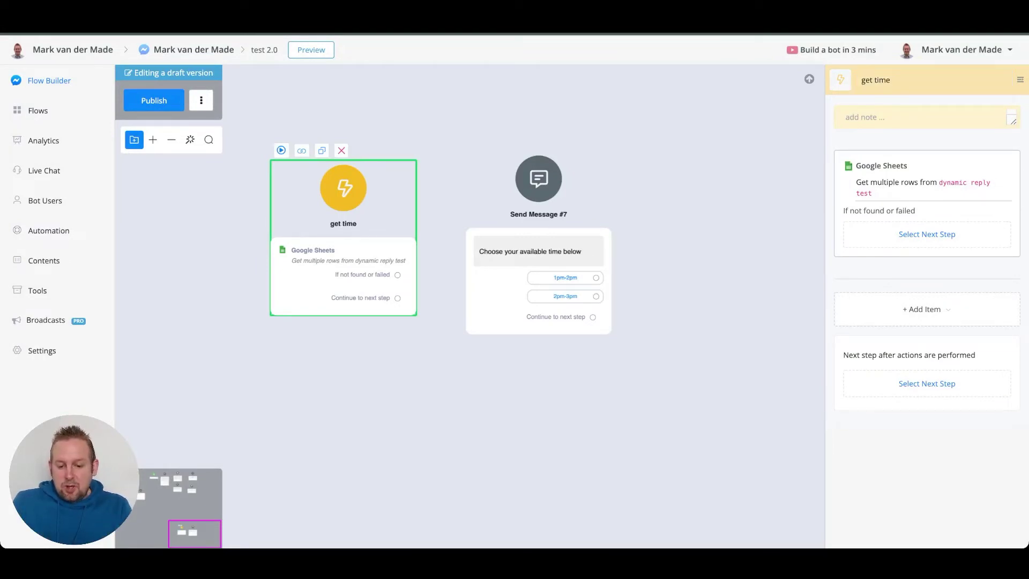
pyautogui.moveTo(397, 298); pyautogui.dragTo(536, 178)
# In Send Message #7, replace the fixed 1pm-2pm and 2pm-3pm quick replies with a dynamic reply that loops over the "sample" custom field
pyautogui.click(538, 215)
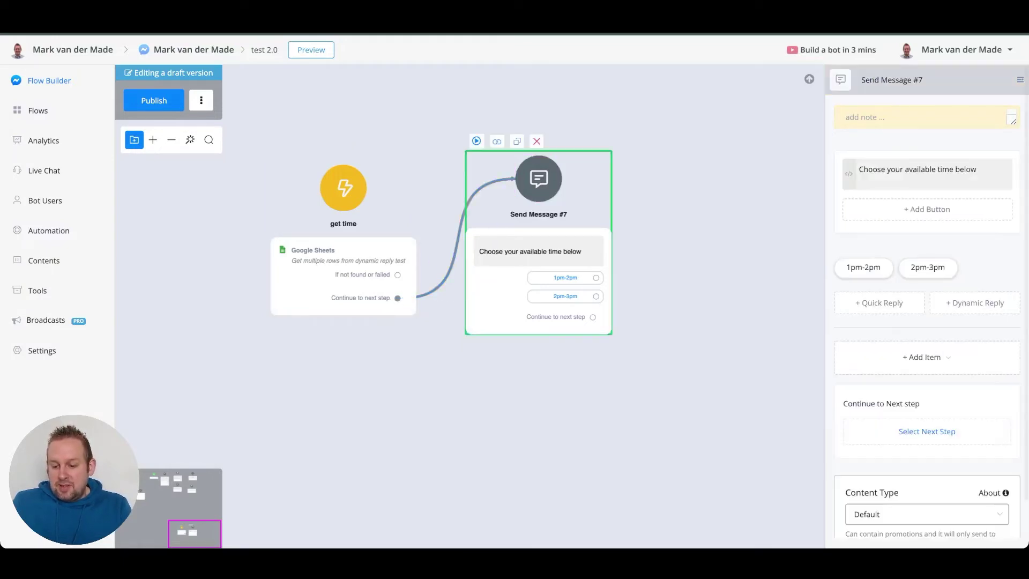
pyautogui.click(841, 266)
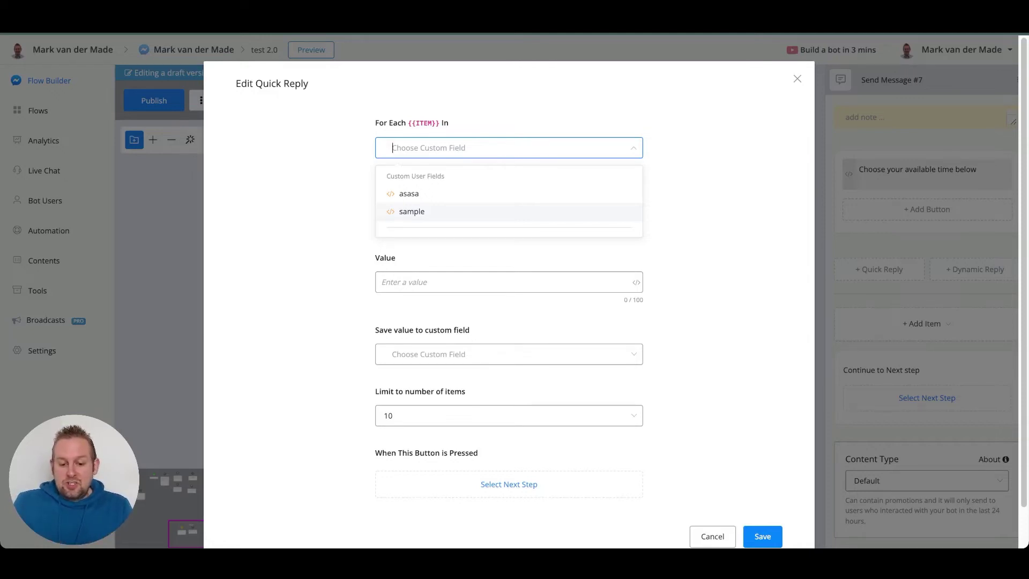
pyautogui.click(412, 211)
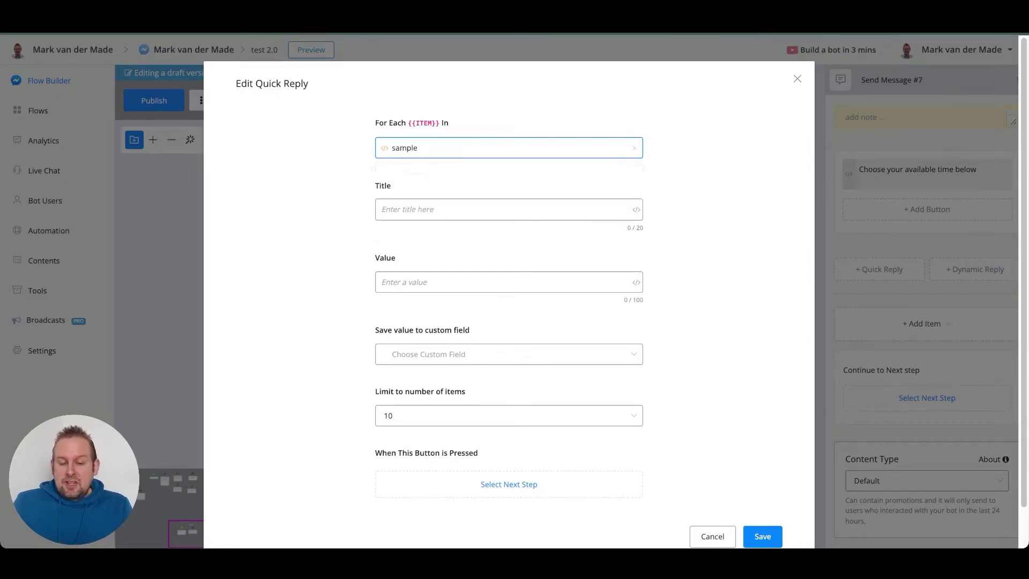
# Set the dynamic reply's title to ITEM with JSON path $.time, using the "get time" sample data and the default format
pyautogui.click(412, 209)
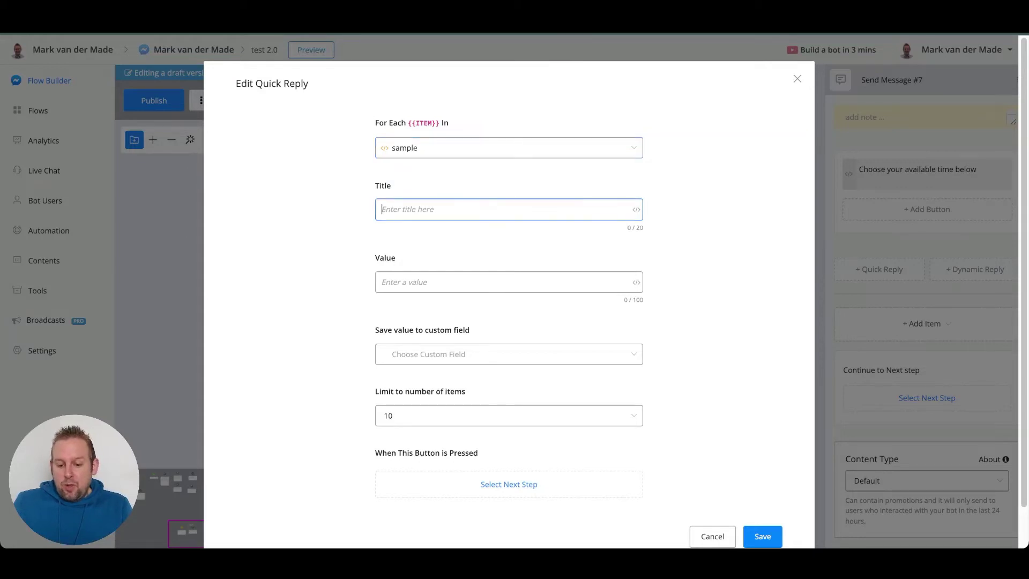
pyautogui.click(636, 209)
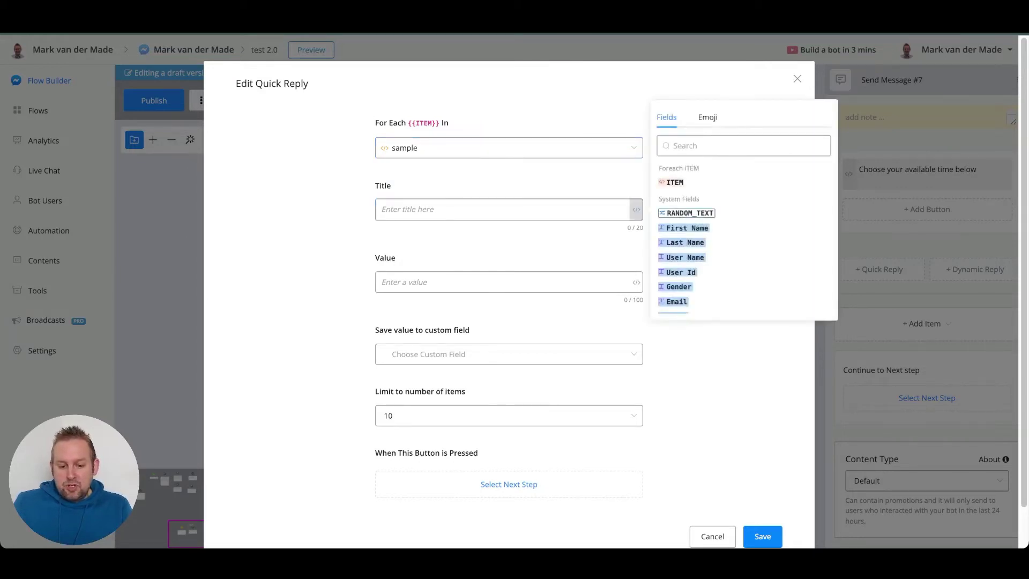
pyautogui.click(671, 183)
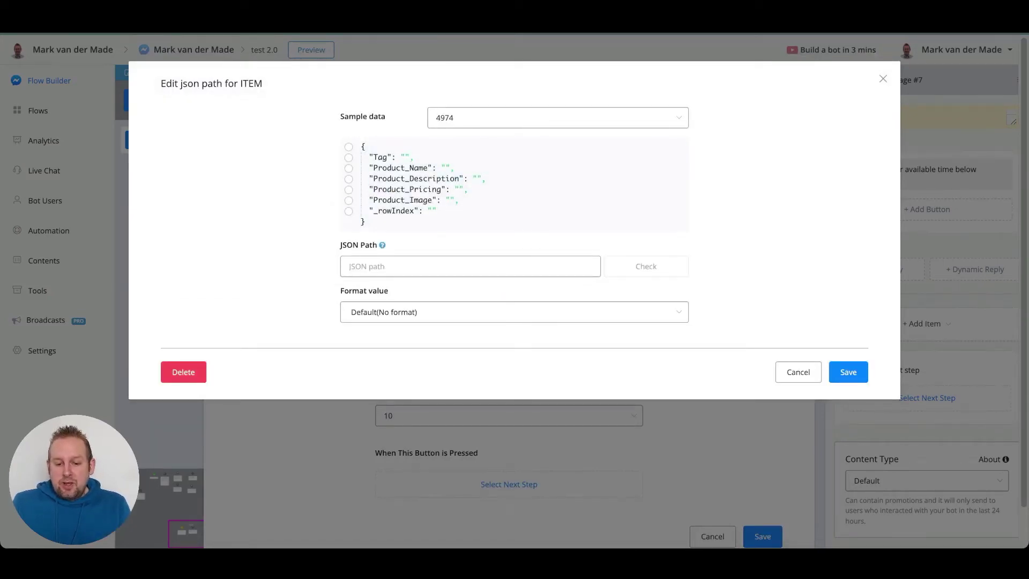
pyautogui.click(557, 118)
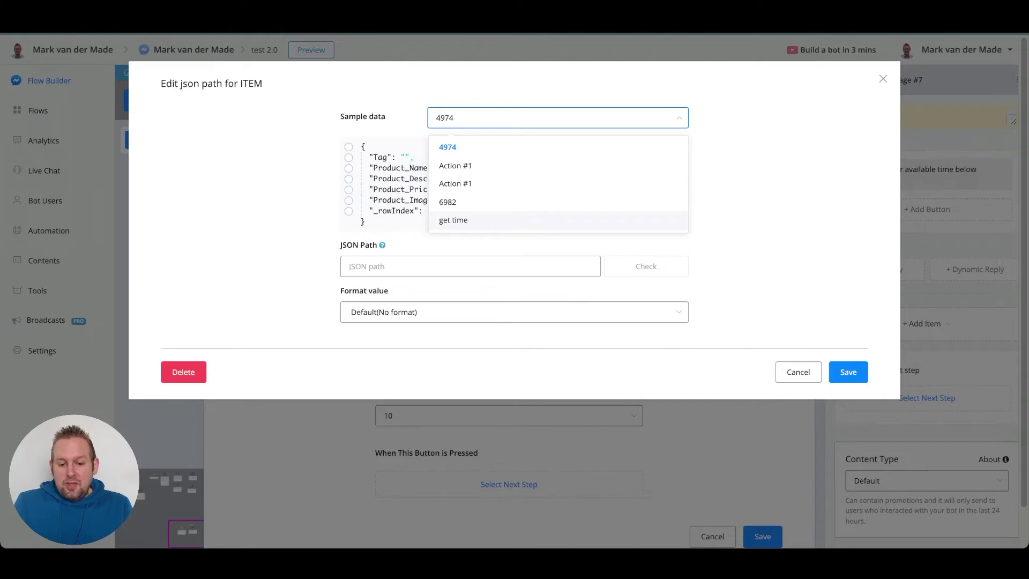
pyautogui.click(453, 219)
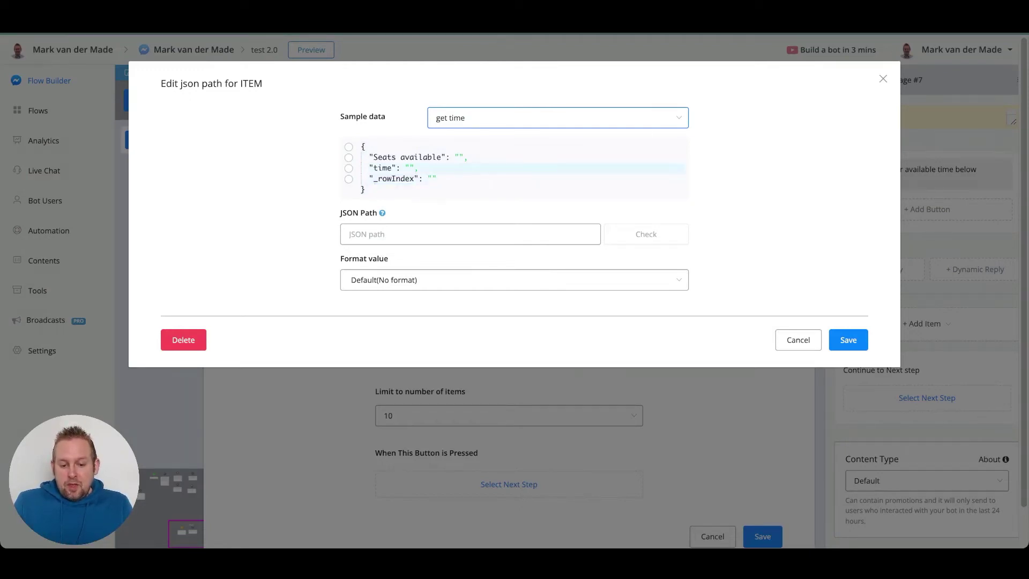
pyautogui.click(349, 168)
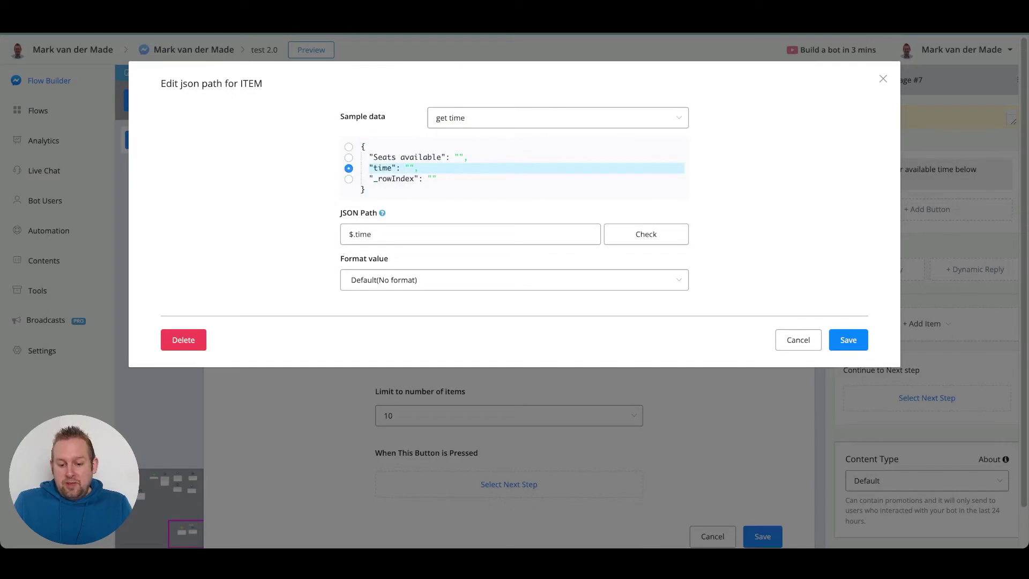
pyautogui.click(513, 280)
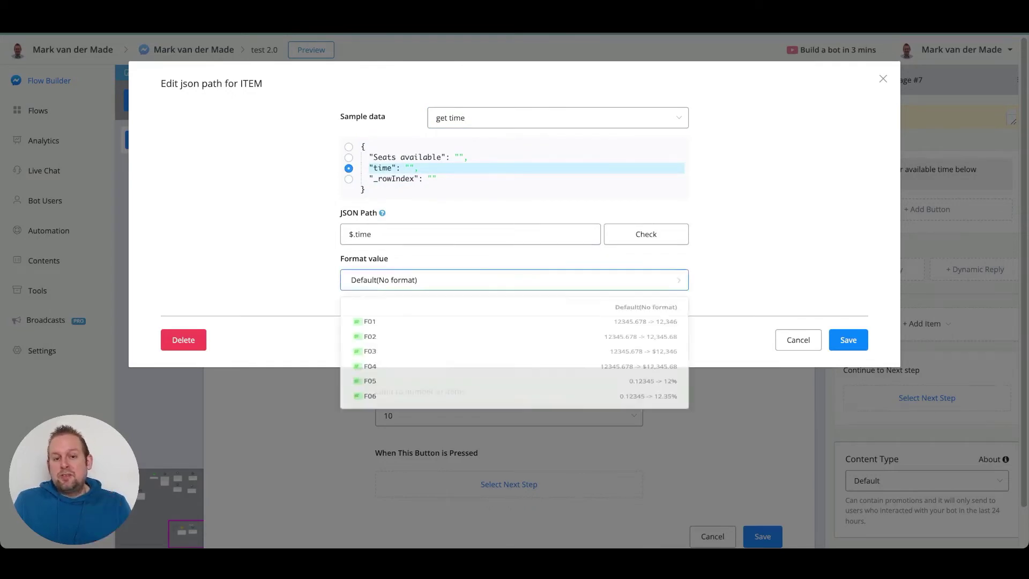
pyautogui.click(514, 280)
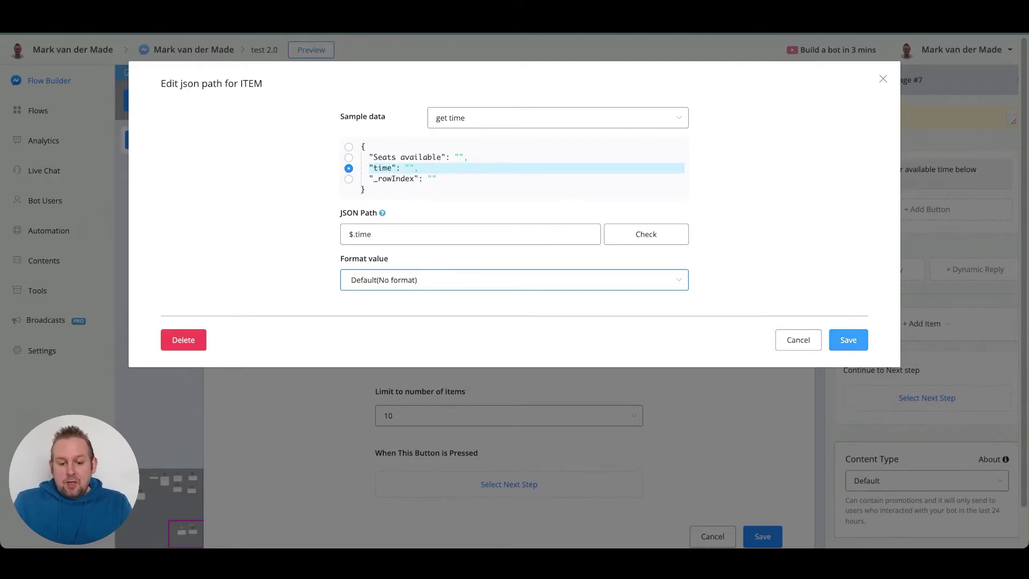
pyautogui.click(848, 340)
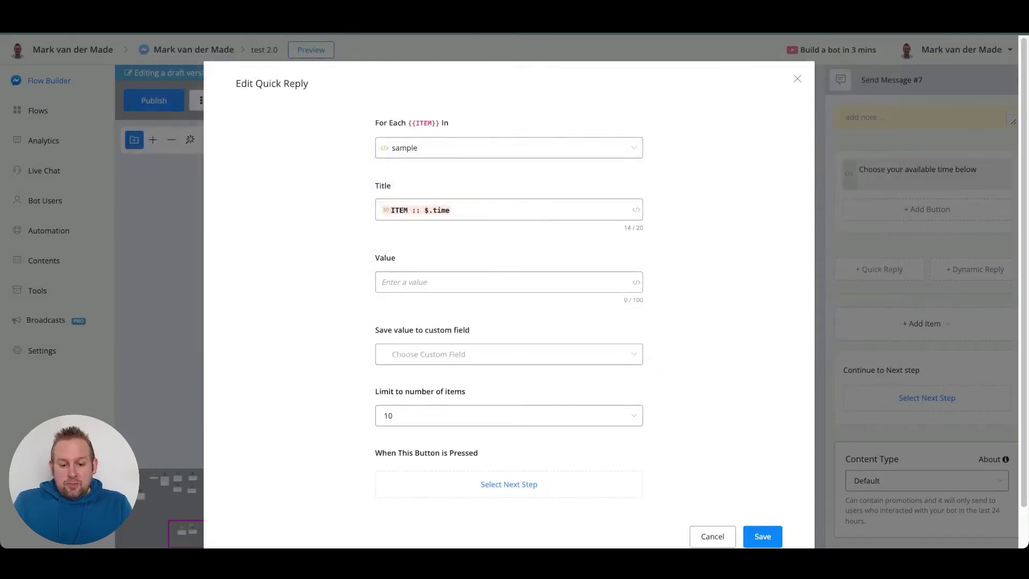
# Set the dynamic reply's value to ITEM with JSON path $.time from the "get time" sample data, and save the reply
pyautogui.click(508, 282)
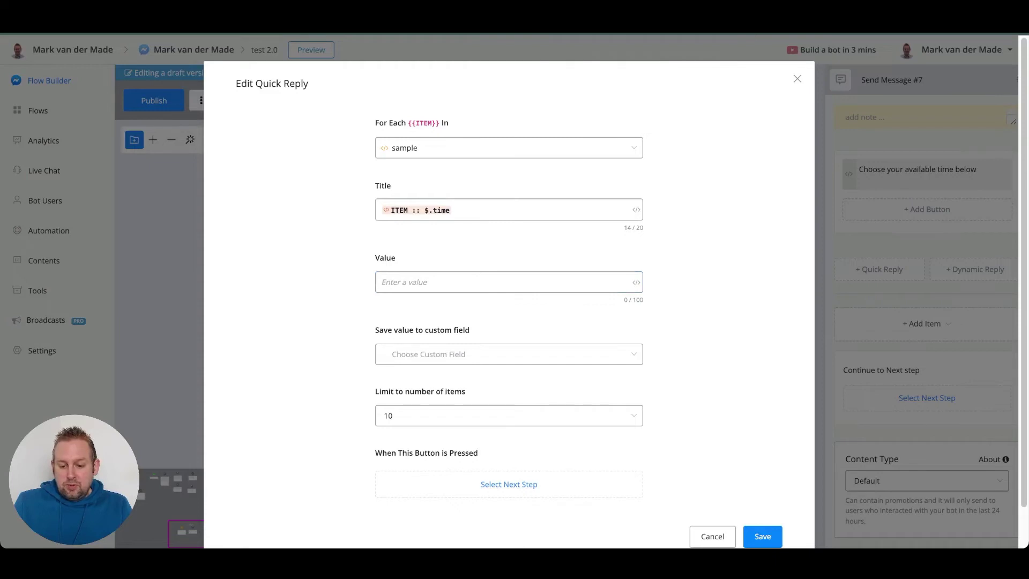
pyautogui.click(636, 282)
pyautogui.click(671, 254)
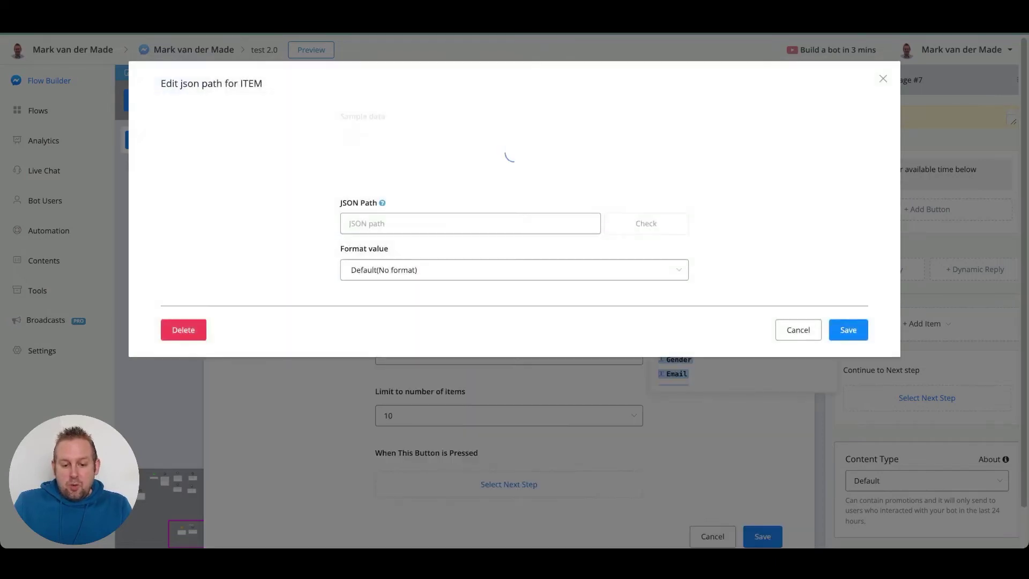
pyautogui.click(557, 118)
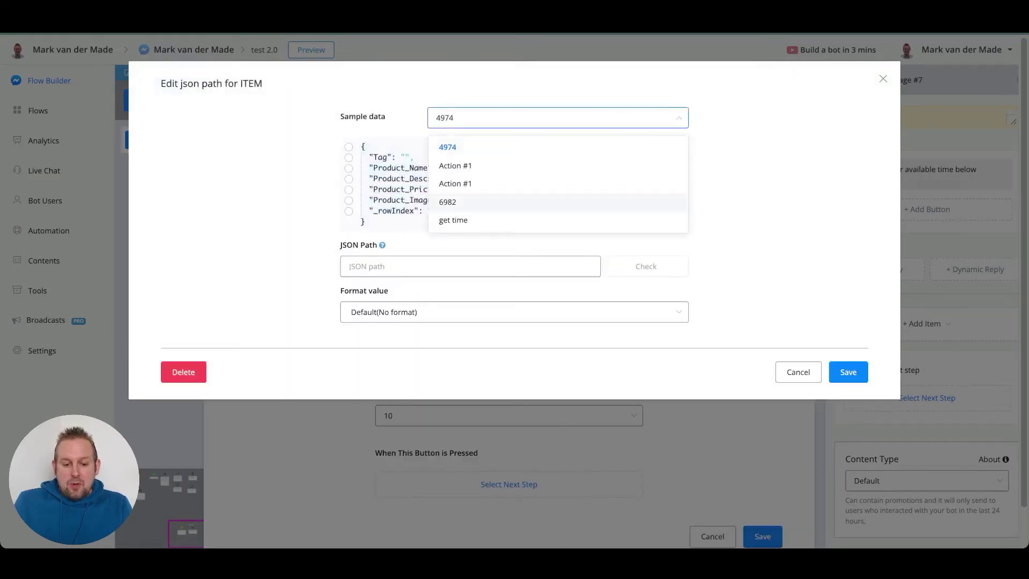
pyautogui.click(454, 220)
pyautogui.click(392, 168)
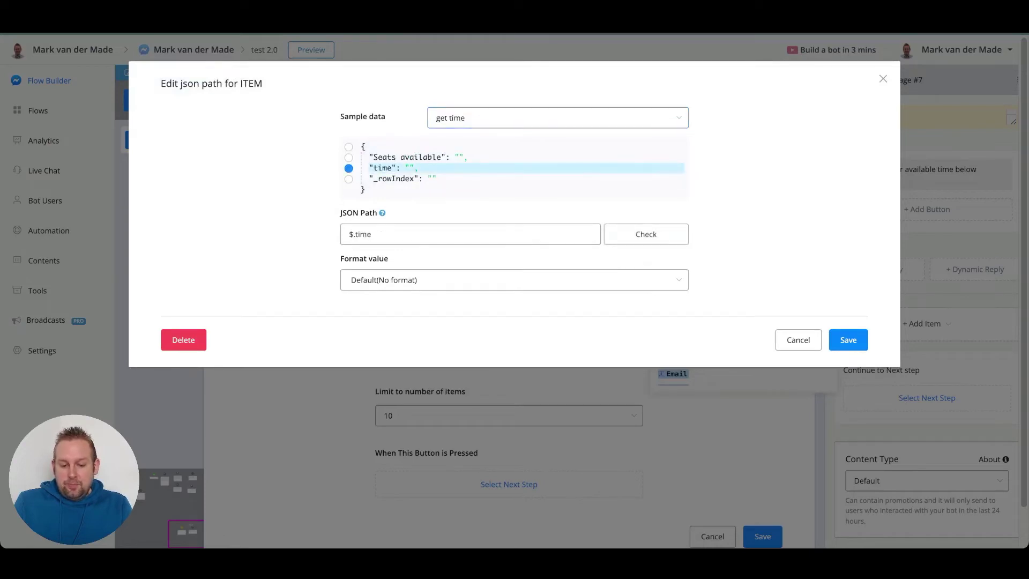
pyautogui.click(844, 340)
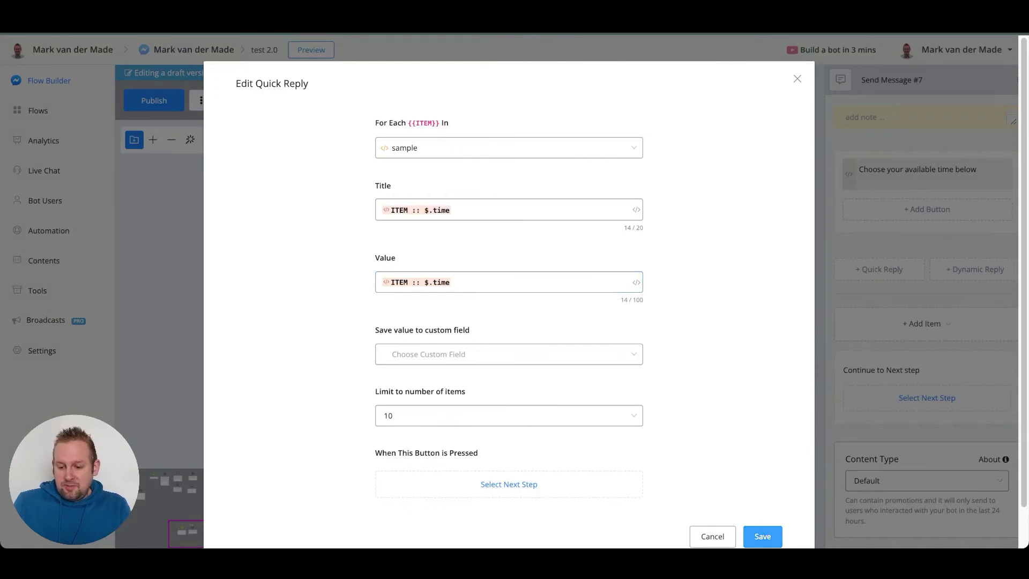
pyautogui.click(763, 536)
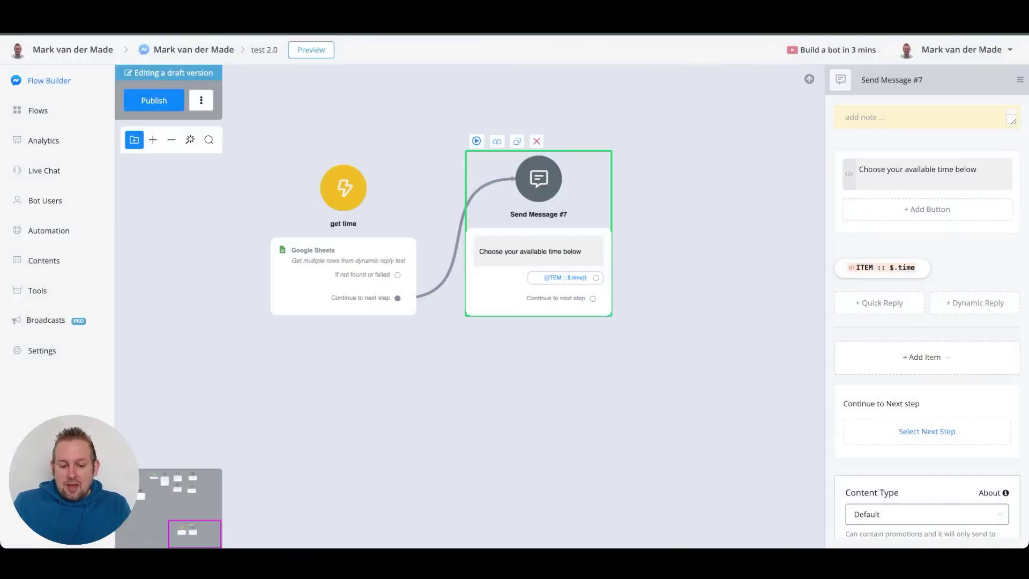
pyautogui.click(676, 376)
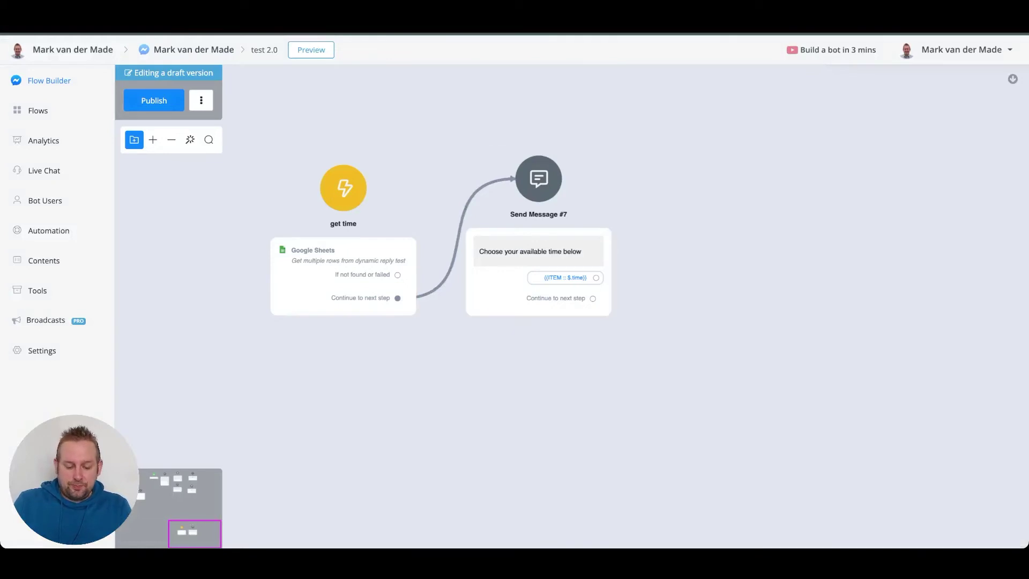
# Send a preview starting from the "get time" step and examine the time quick replies in the Facebook page's Messenger chat
pyautogui.hotkey('ctrl', 'Tab')
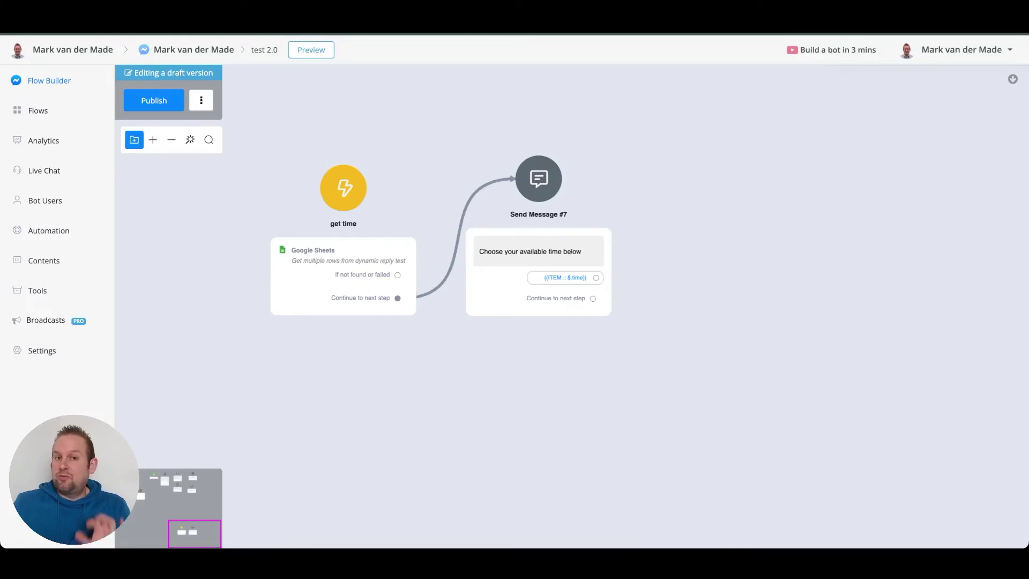
pyautogui.click(343, 188)
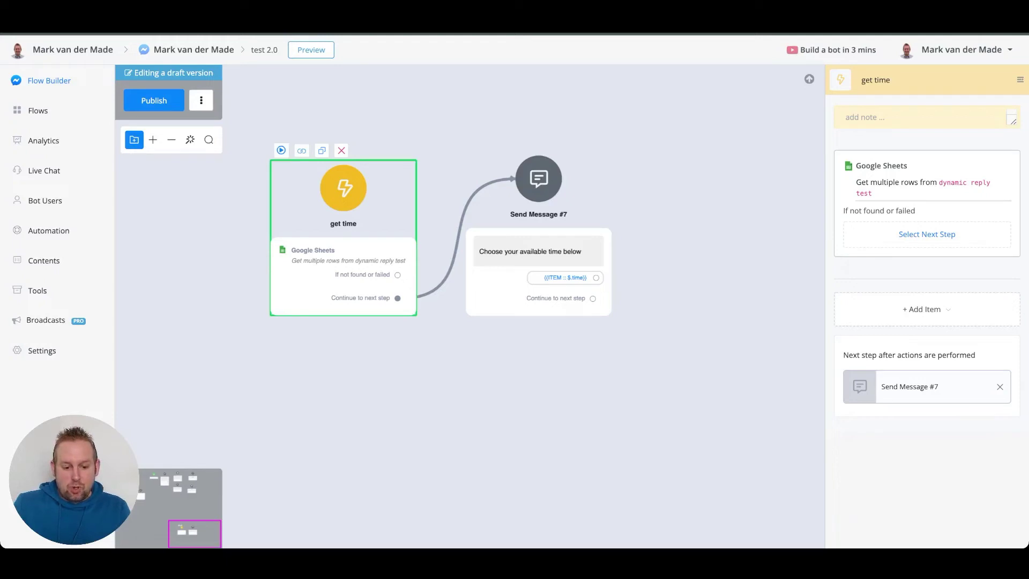
pyautogui.hotkey('ctrl', 'Tab')
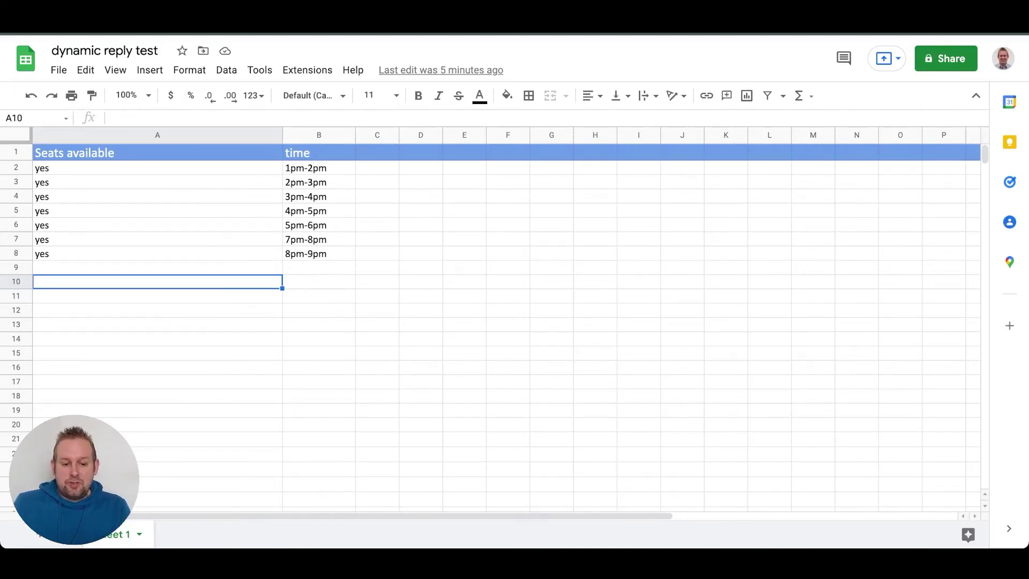
pyautogui.hotkey('ctrl', 'shift', 'Tab')
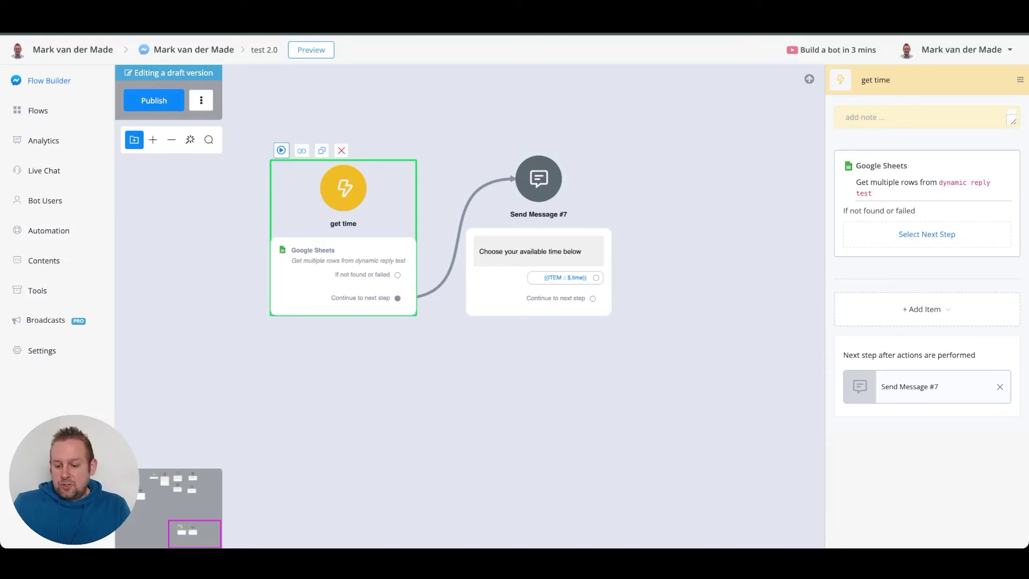
pyautogui.click(281, 150)
pyautogui.hotkey('ctrl', 'Tab')
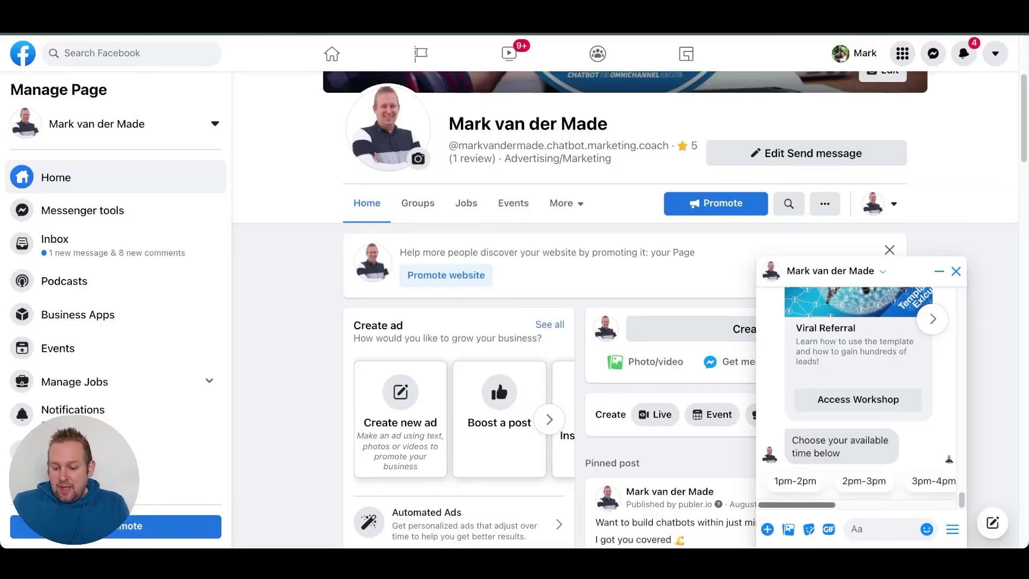
pyautogui.hscroll(3, 858, 481)
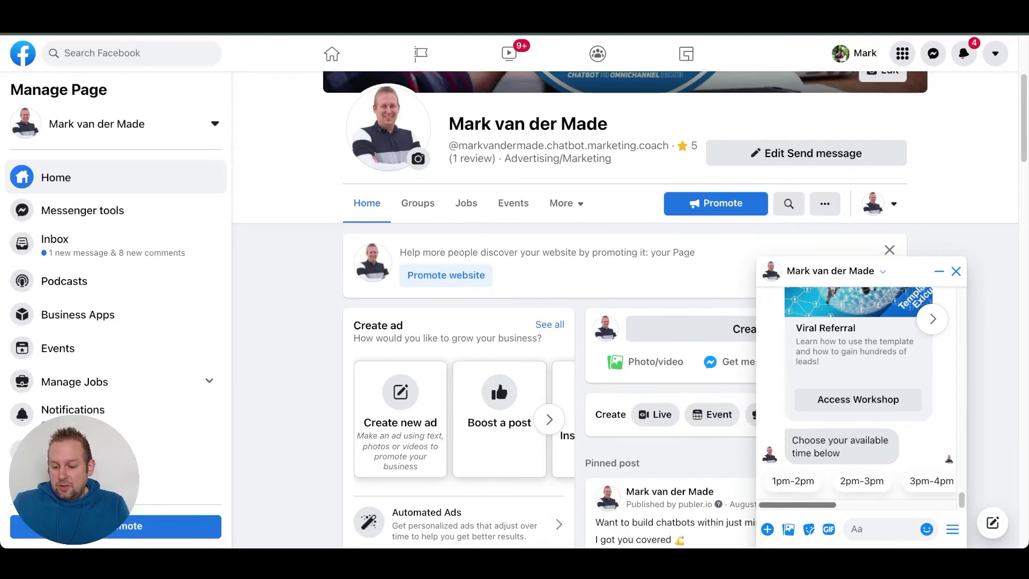
pyautogui.hscroll(-3, 857, 480)
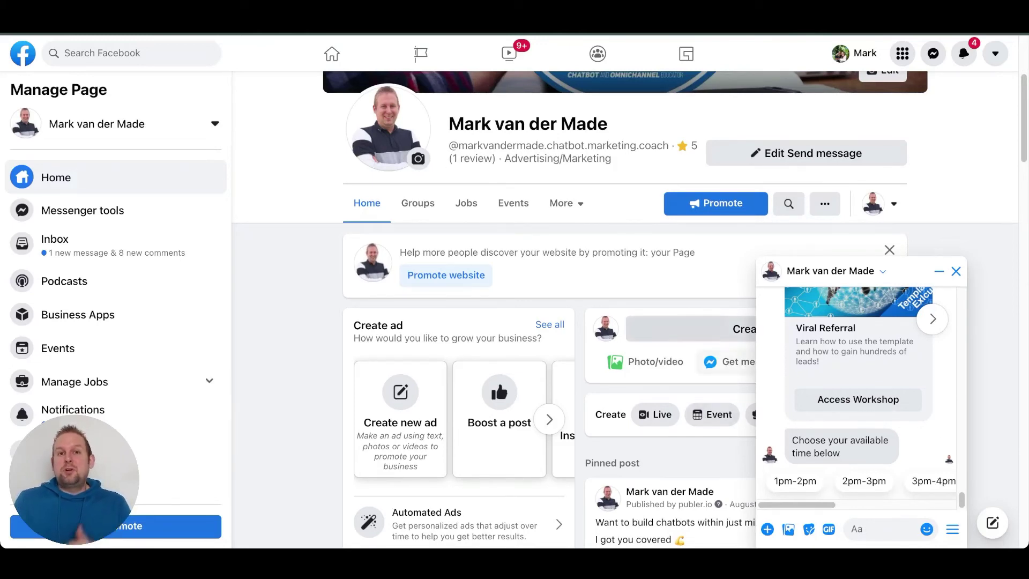
# In the "dynamic reply test" spreadsheet, set Seats available for the 3pm-4pm slot (cell A4) to "no"
pyautogui.hotkey('ctrl', 'Tab')
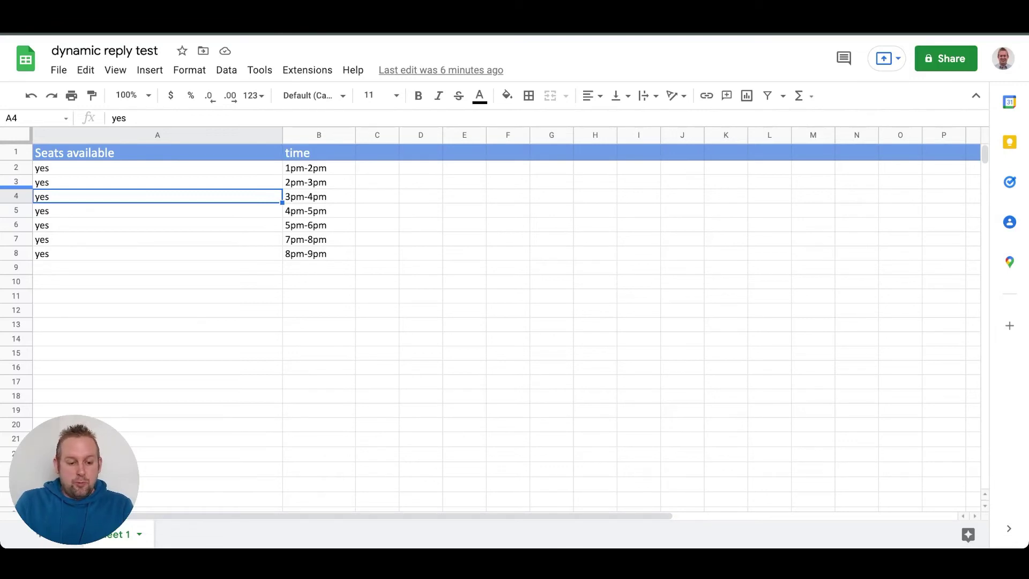
pyautogui.write('no')
pyautogui.press('Return')
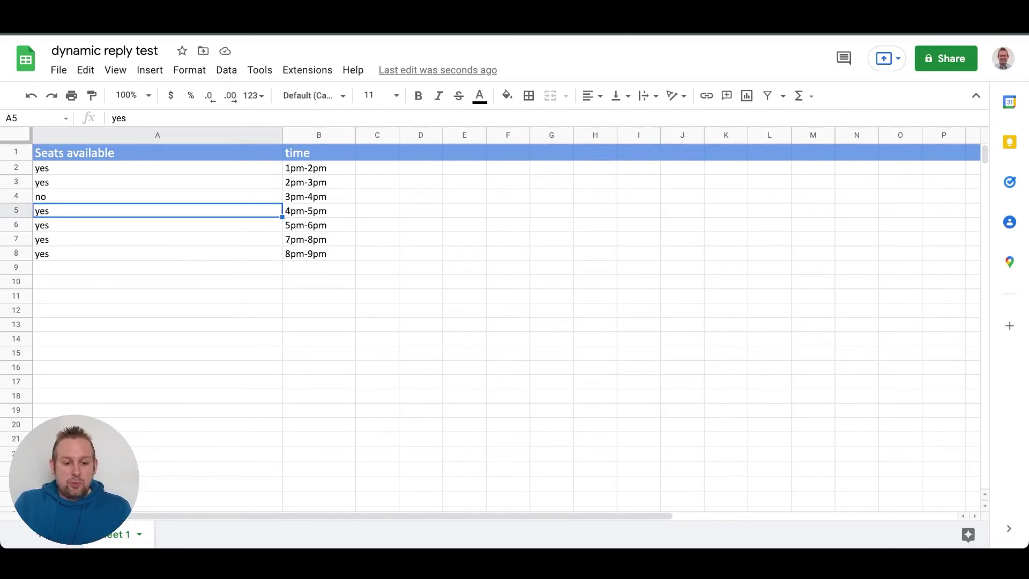
# Return to the flow builder, resend the "get time" preview, and check the offered time slots in the Messenger chat again
pyautogui.hotkey('ctrl', 'Tab')
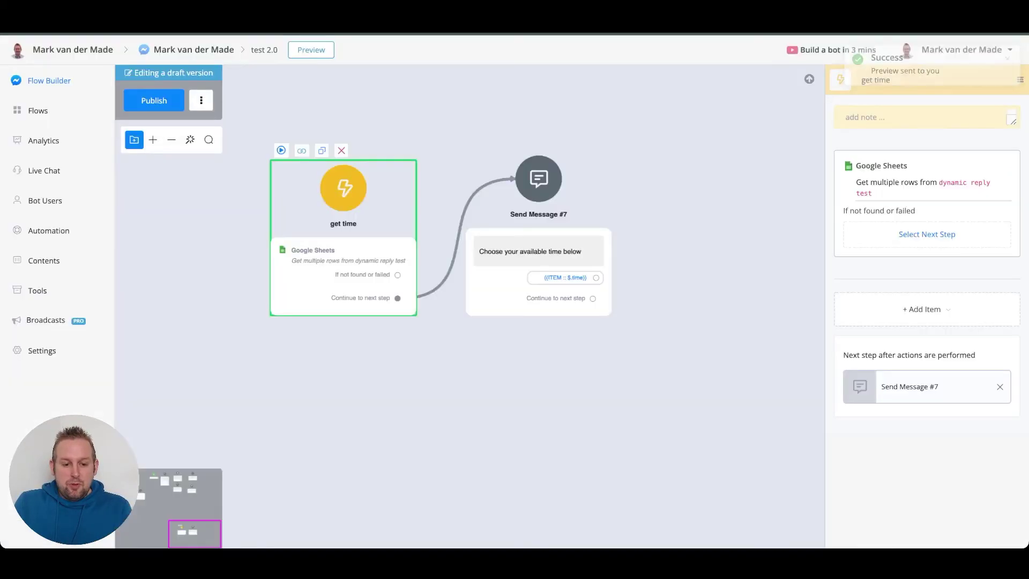
pyautogui.click(281, 151)
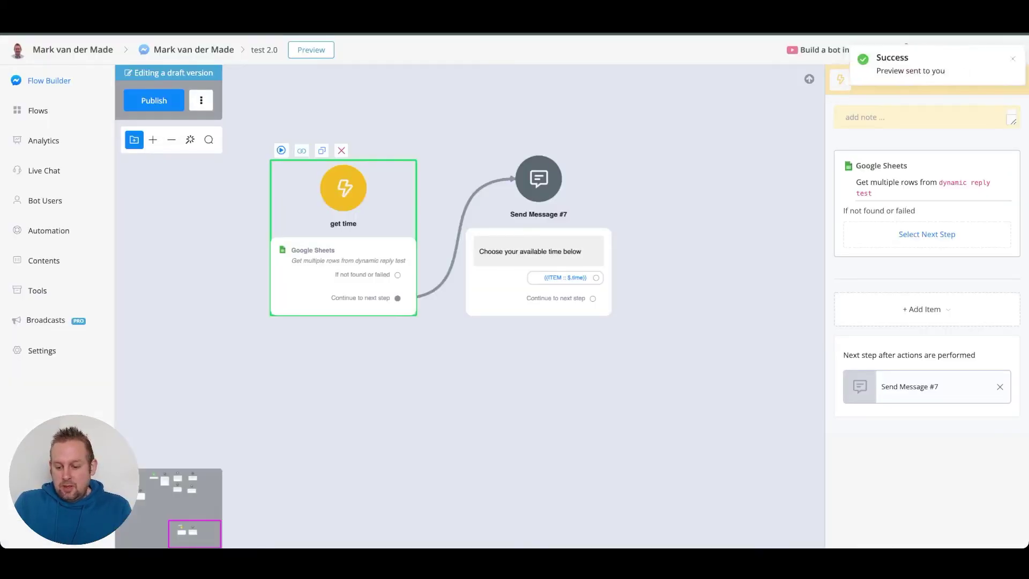
pyautogui.hotkey('ctrl', 'Tab')
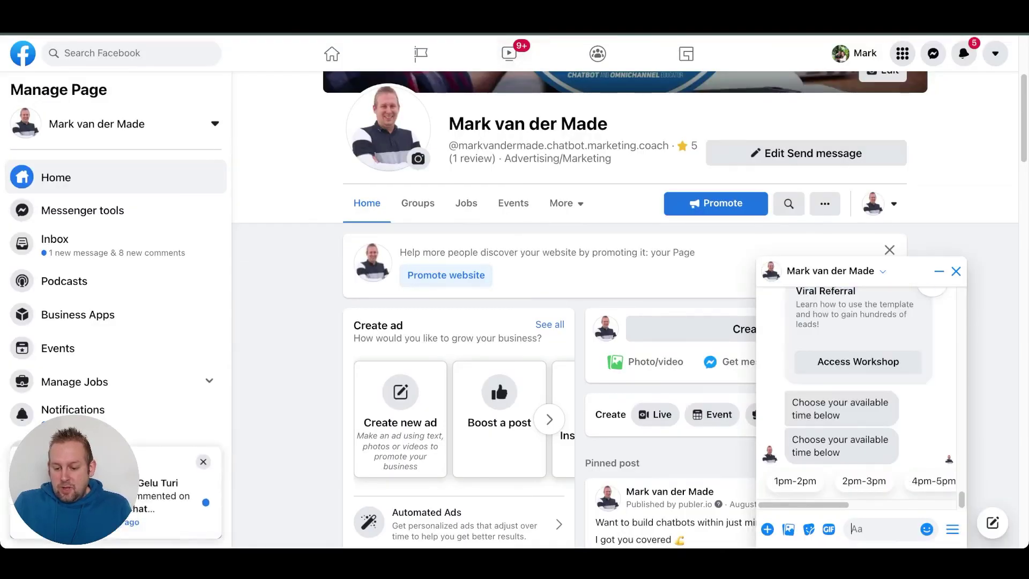